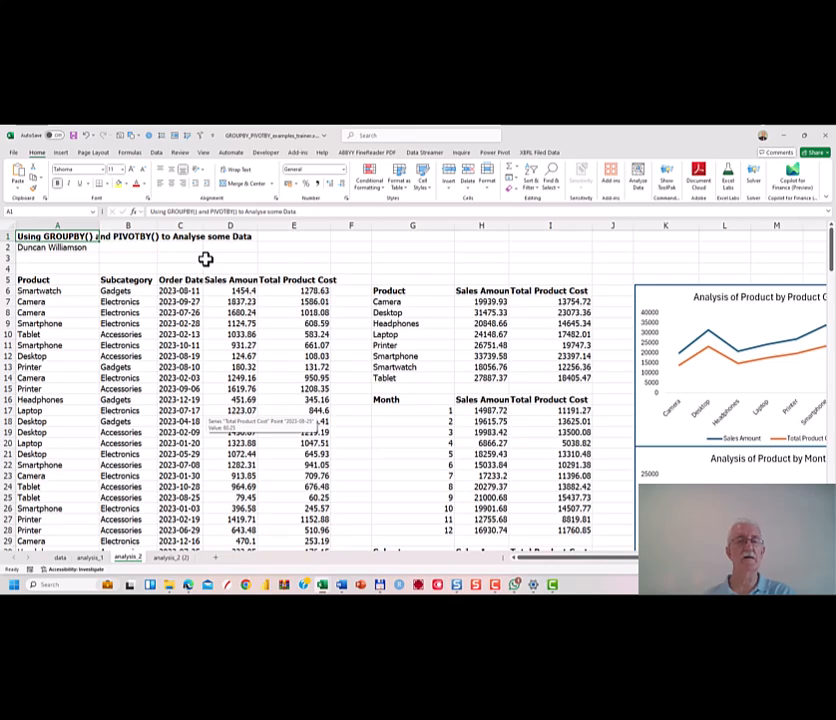
- Widen column E so the Total Product Cost heading fits inside it
{"action": "left_click", "coordinate": [352, 278]}
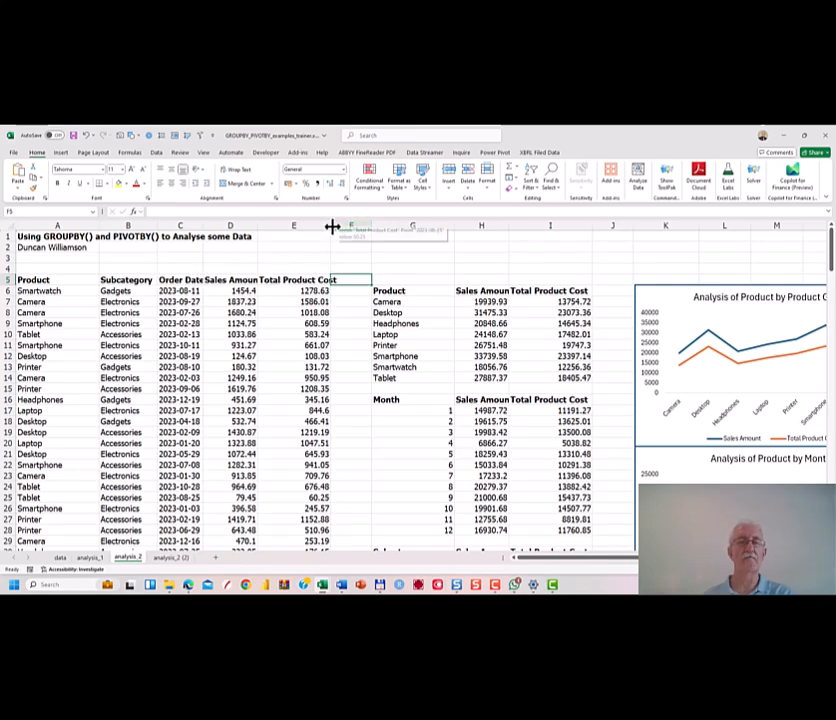
{"action": "left_click_drag", "start_coordinate": [330, 227], "coordinate": [340, 226]}
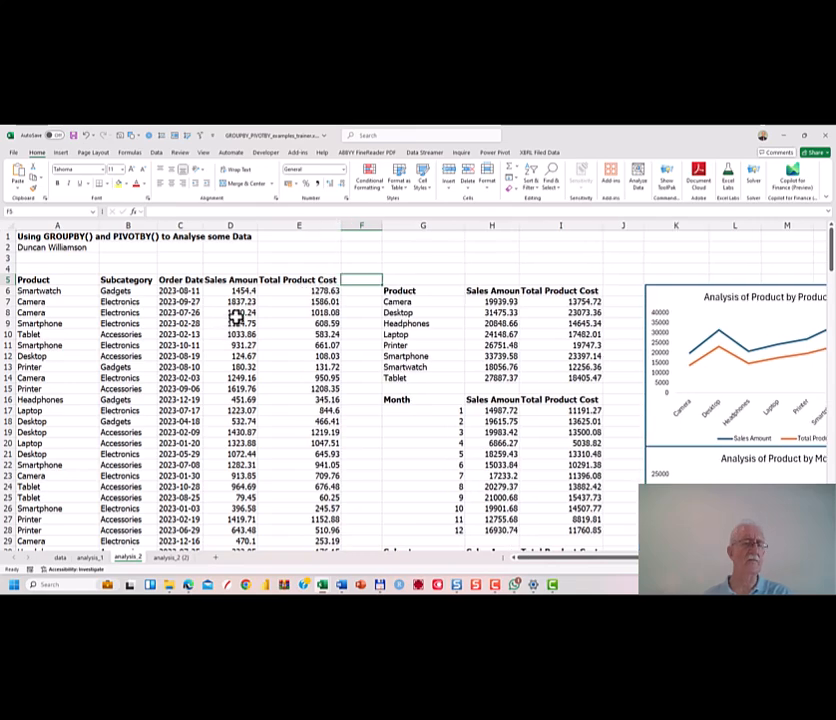
- Look over the source data and the three summary tables, and examine the arguments of the product summary's GROUPBY formula in G6
{"action": "scroll", "coordinate": [270, 308], "scroll_direction": "down", "scroll_amount": 1}
{"action": "scroll", "coordinate": [270, 308], "scroll_direction": "down", "scroll_amount": 5}
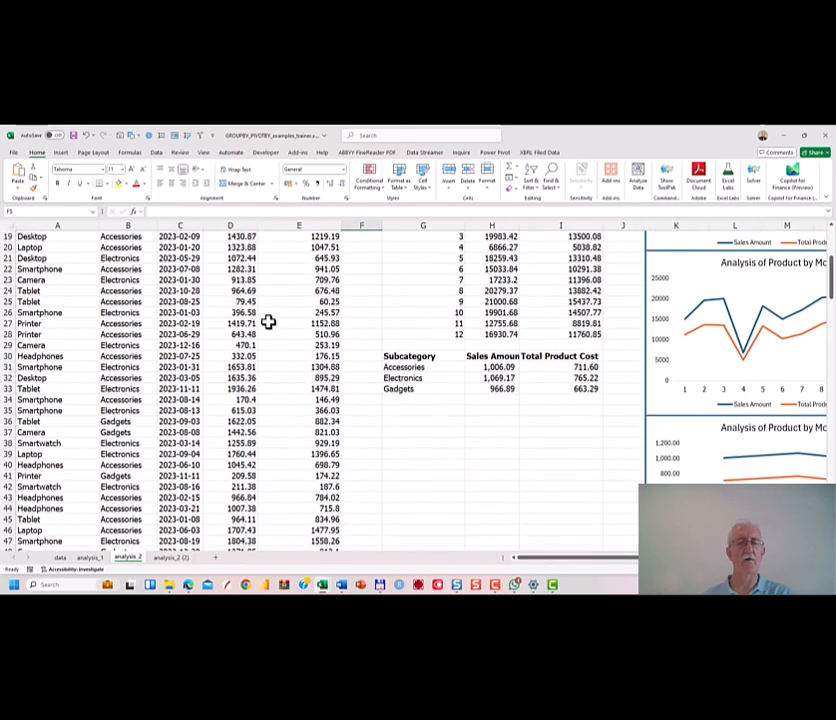
{"action": "scroll", "coordinate": [259, 315], "scroll_direction": "up", "scroll_amount": 6}
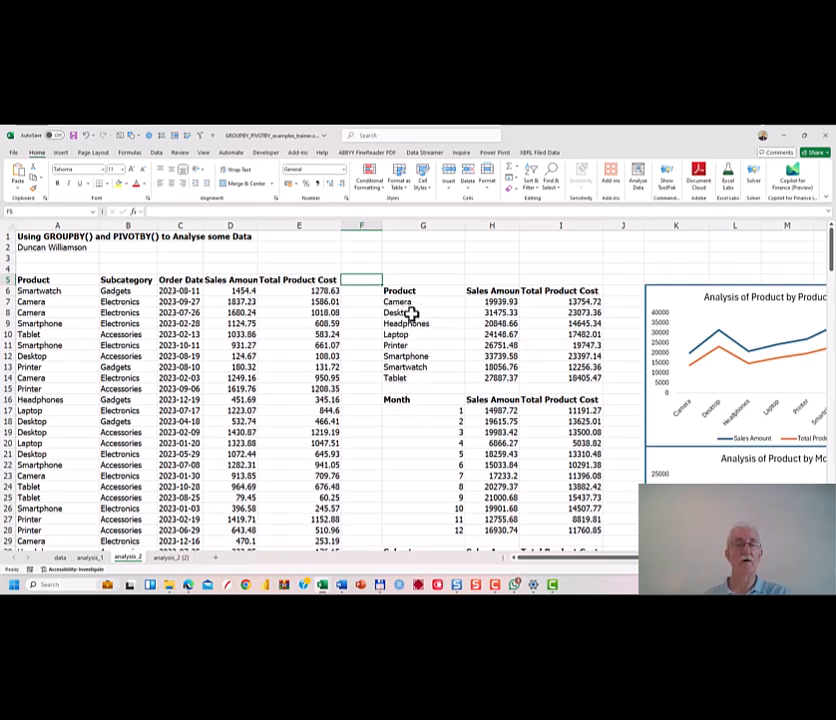
{"action": "scroll", "coordinate": [400, 414], "scroll_direction": "down", "scroll_amount": 1}
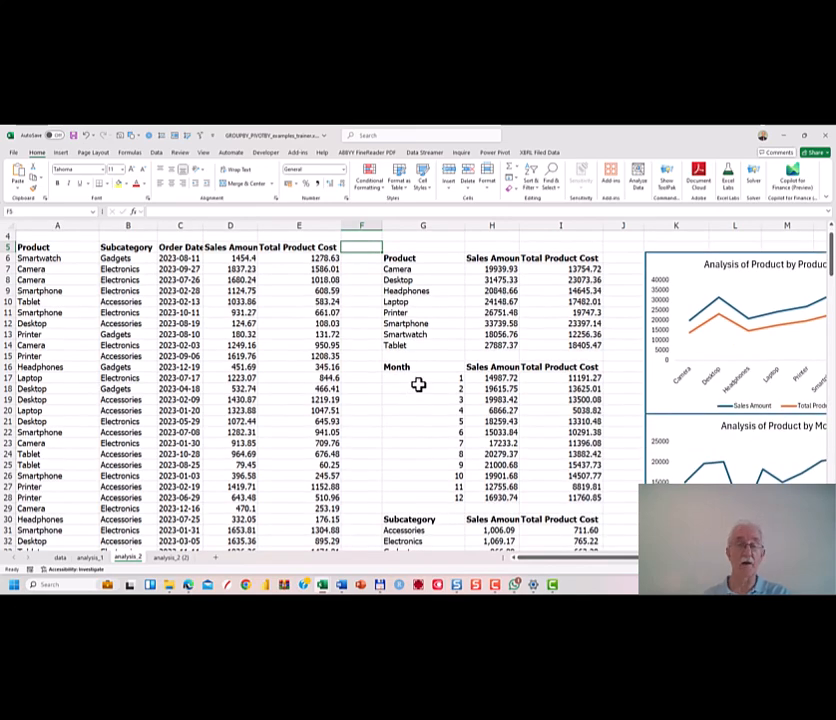
{"action": "scroll", "coordinate": [419, 386], "scroll_direction": "down", "scroll_amount": 4}
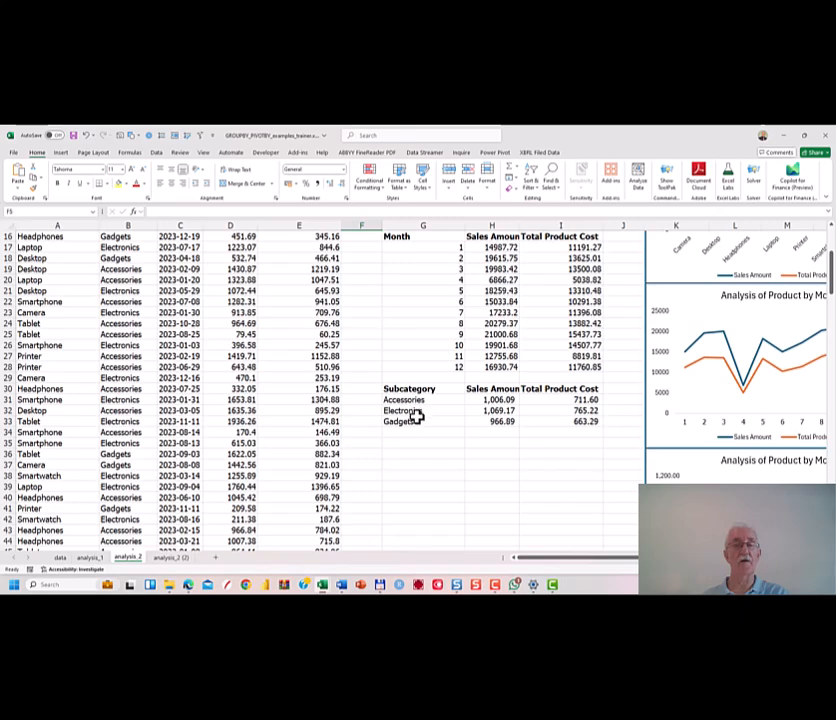
{"action": "scroll", "coordinate": [415, 418], "scroll_direction": "up", "scroll_amount": 5}
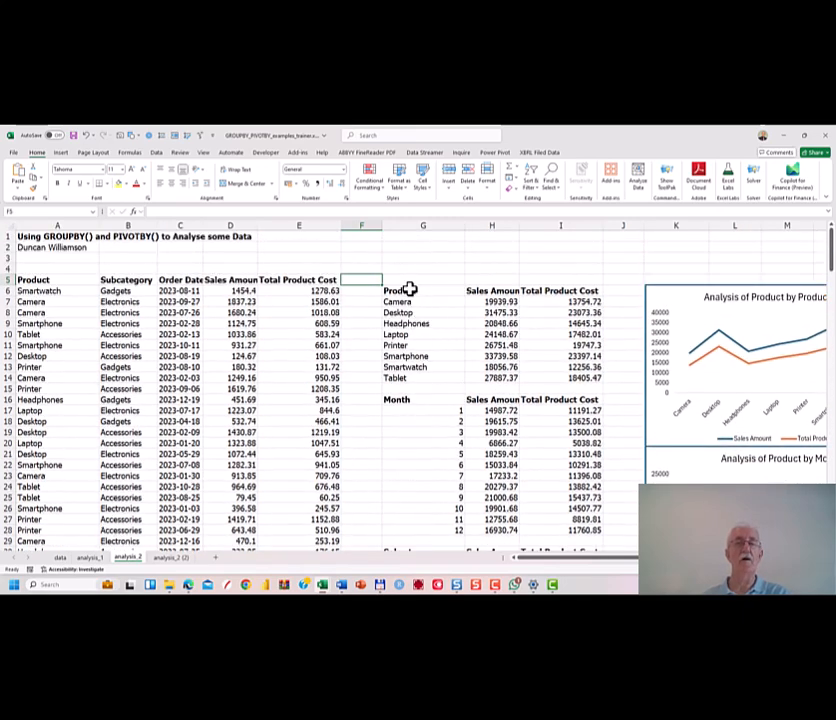
{"action": "left_click", "coordinate": [408, 290]}
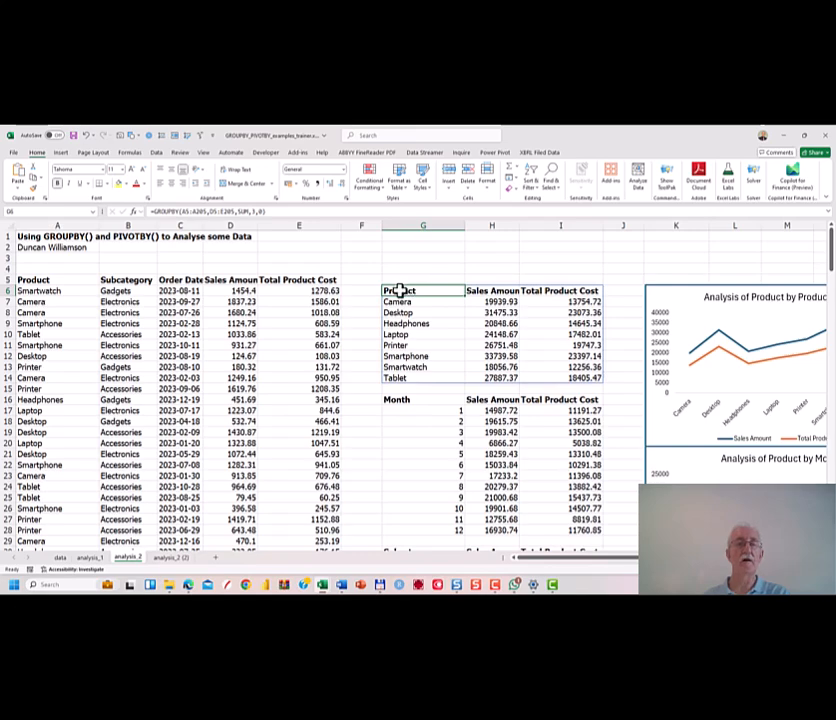
{"action": "double_click", "coordinate": [398, 290]}
{"action": "left_click", "coordinate": [388, 291]}
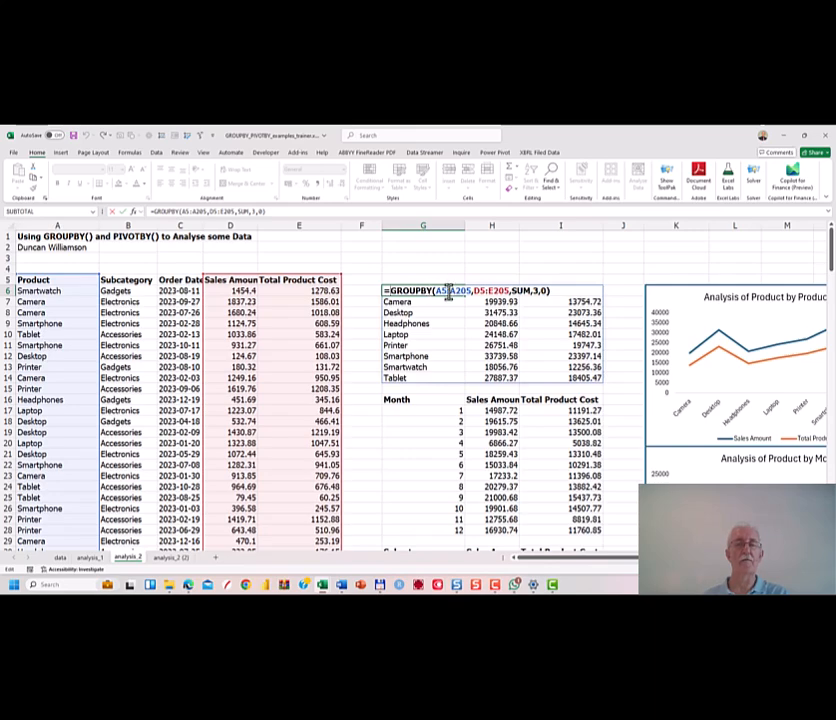
{"action": "left_click", "coordinate": [442, 291]}
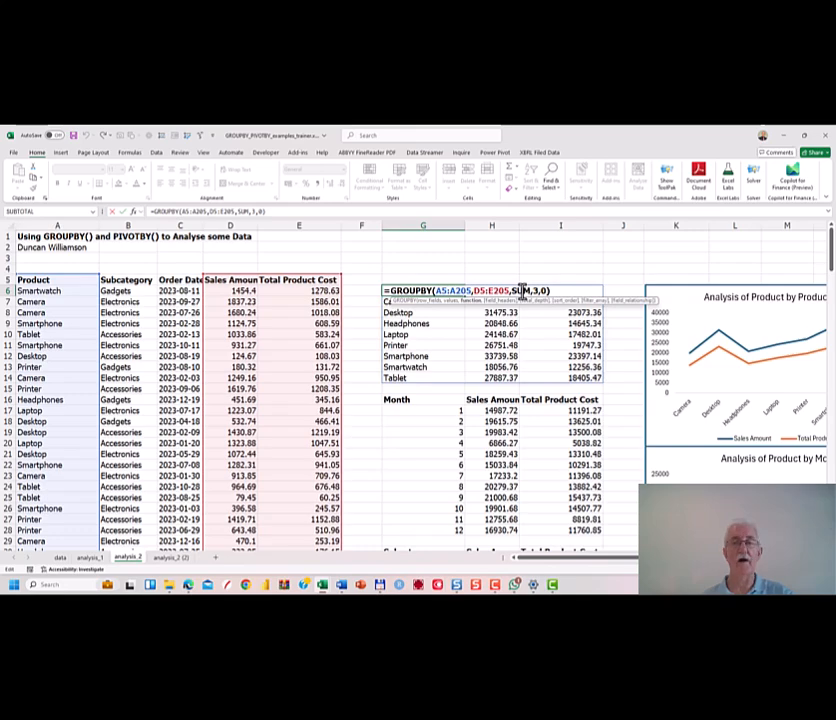
{"action": "key", "text": "Return"}
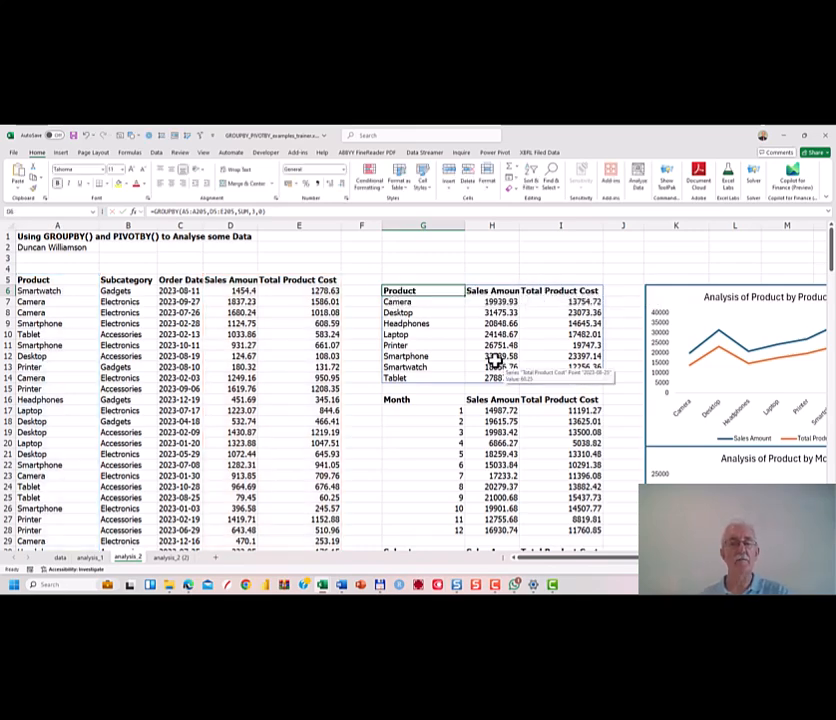
- Examine the row field and other arguments of the subcategory summary's GROUPBY formula in G30
{"action": "scroll", "coordinate": [470, 365], "scroll_direction": "down", "scroll_amount": 5}
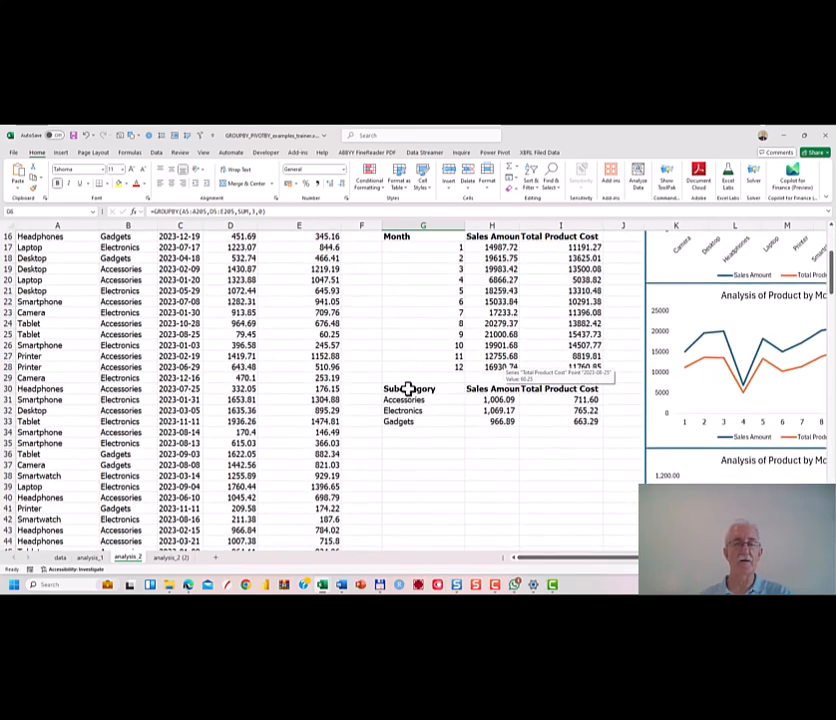
{"action": "double_click", "coordinate": [408, 389]}
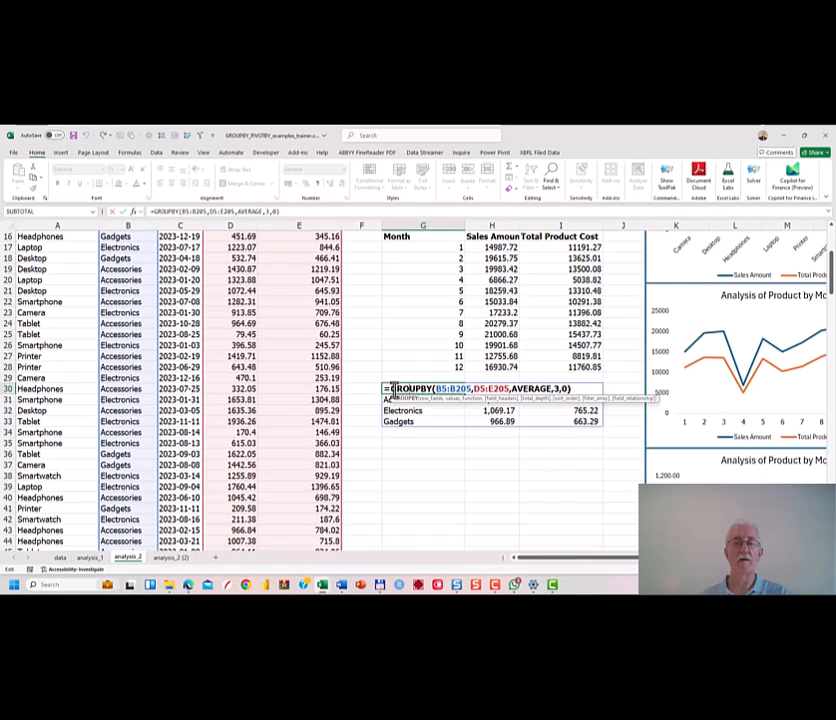
{"action": "left_click", "coordinate": [389, 389]}
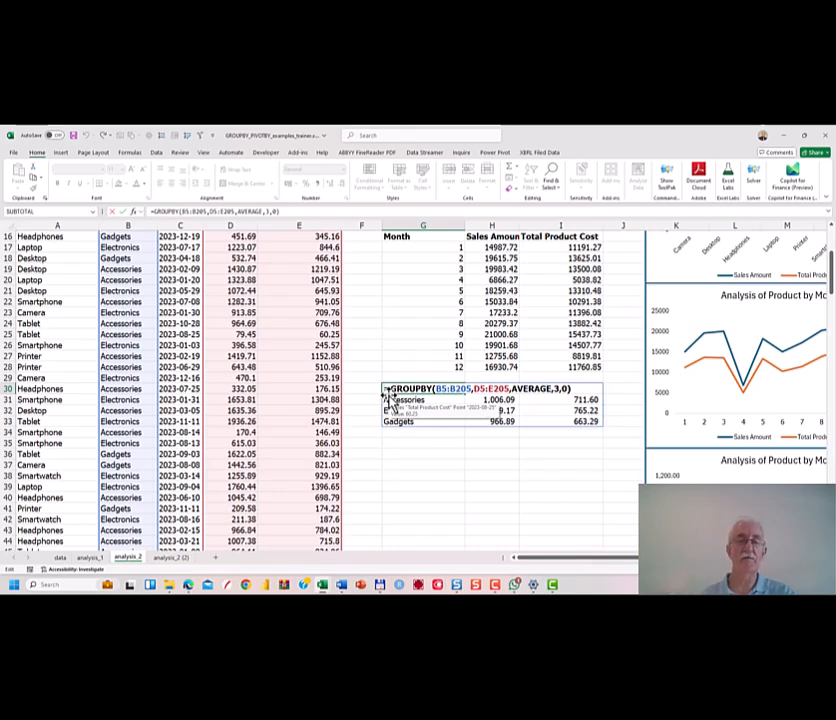
{"action": "left_click", "coordinate": [446, 389]}
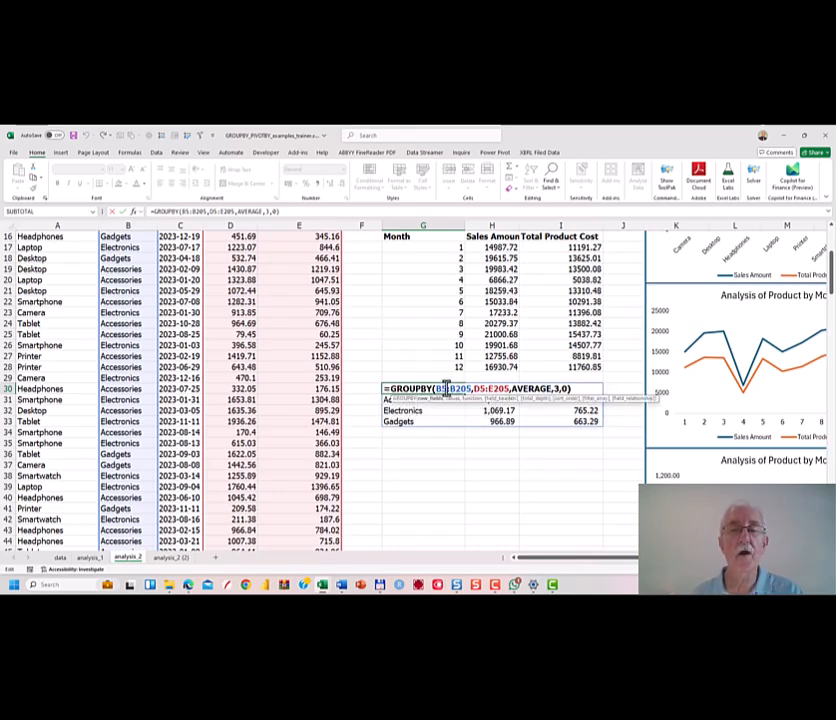
{"action": "left_click", "coordinate": [366, 389]}
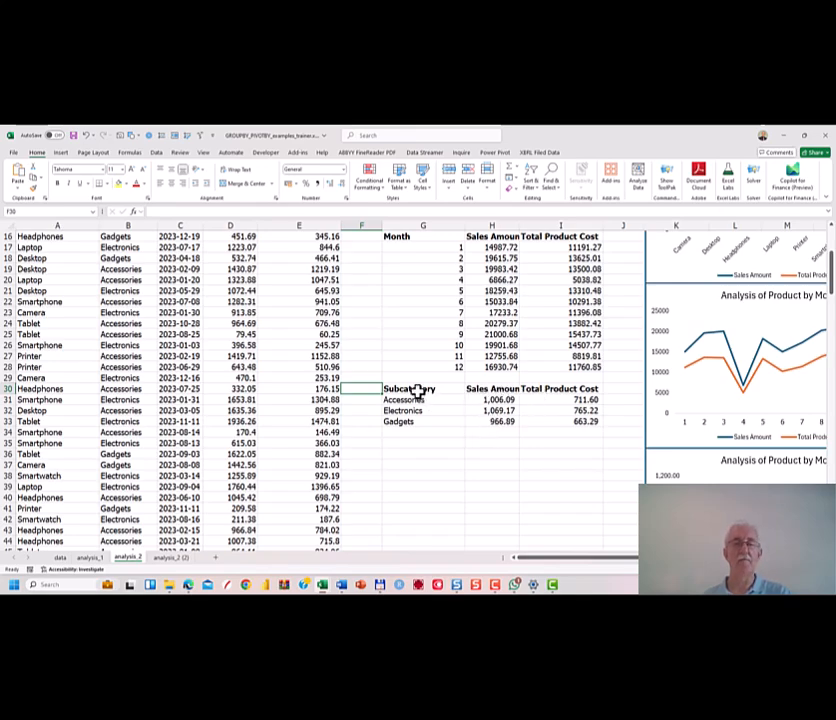
- Set the function argument of the subcategory GROUPBY formula in G30 to SUM
{"action": "left_click", "coordinate": [416, 390]}
{"action": "double_click", "coordinate": [416, 390]}
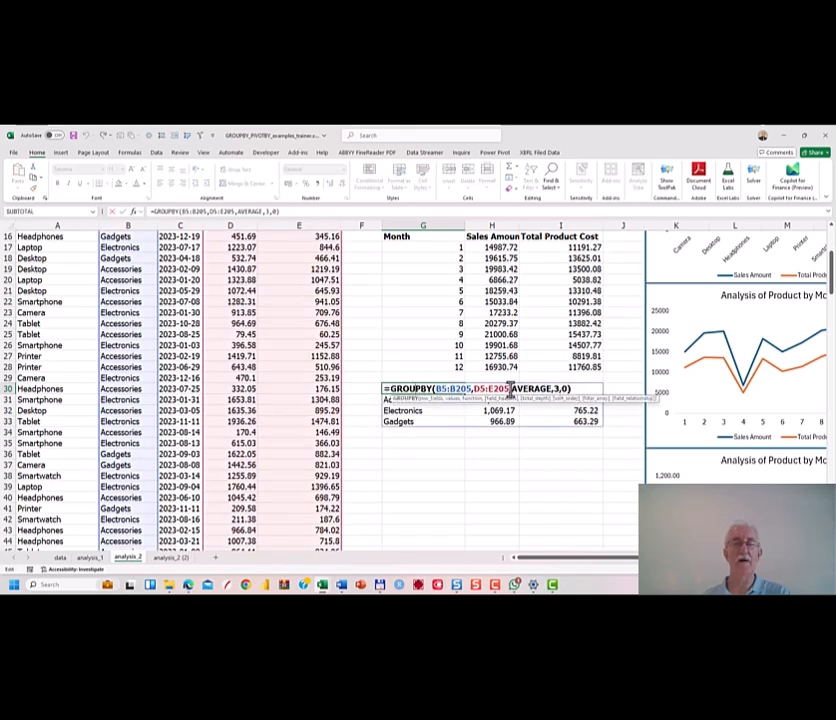
{"action": "left_click_drag", "start_coordinate": [514, 388], "coordinate": [551, 394]}
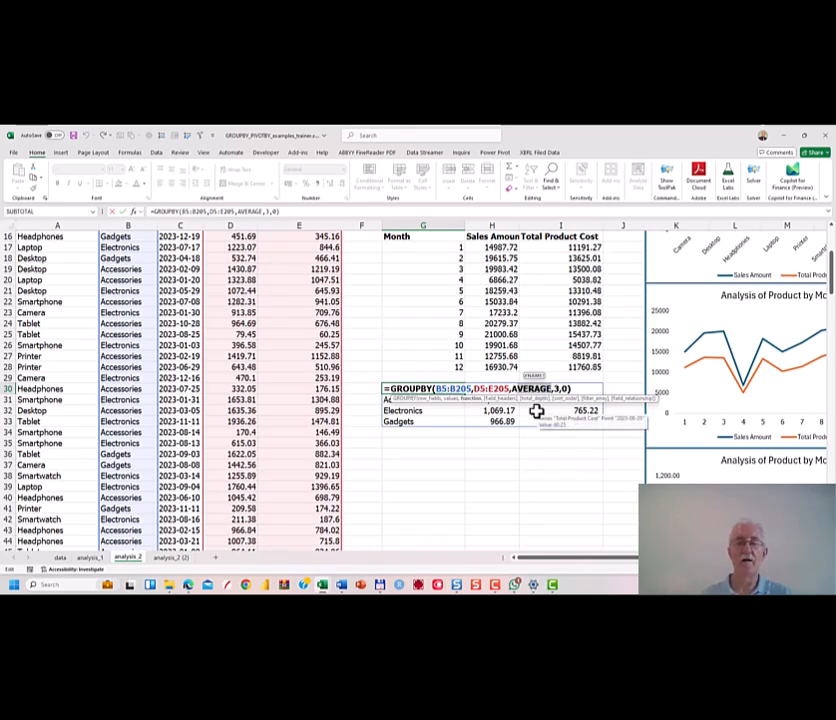
{"action": "key", "text": "Delete"}
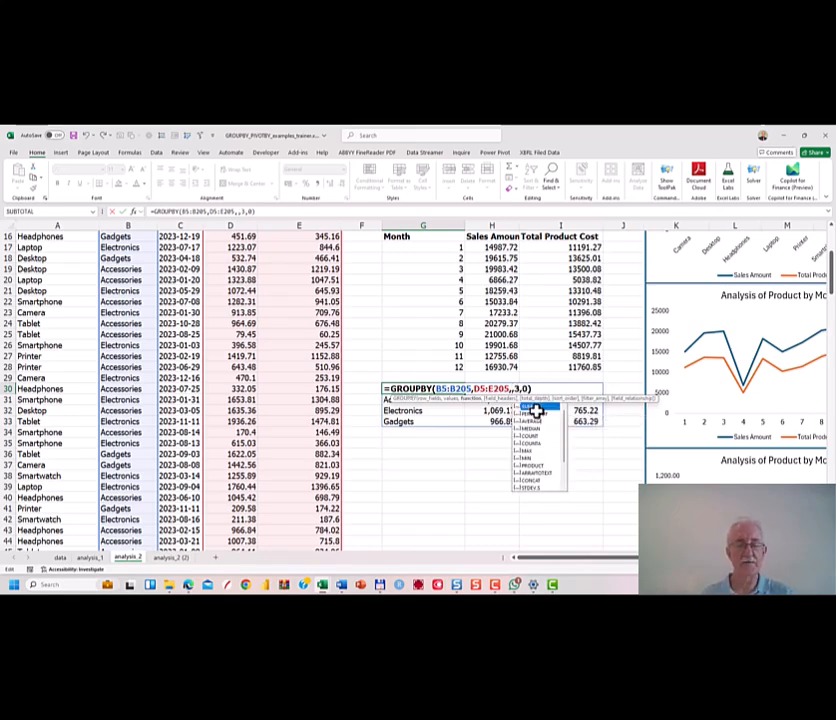
{"action": "double_click", "coordinate": [530, 406]}
{"action": "key", "text": "Return"}
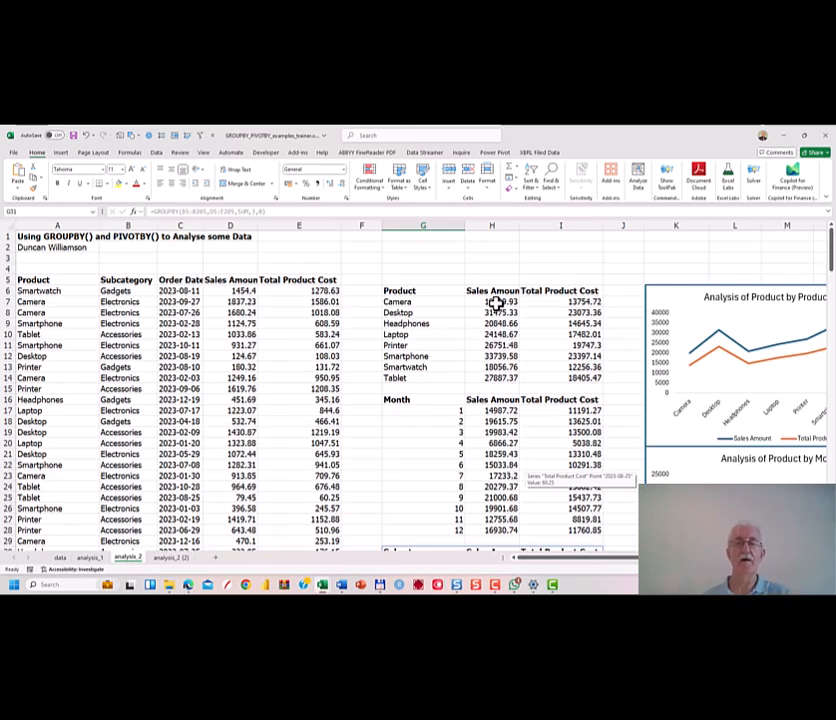
- Compare the Sales Amount values in the product summary with those in the subcategory summary by selecting each range
{"action": "left_click_drag", "start_coordinate": [493, 302], "coordinate": [505, 373]}
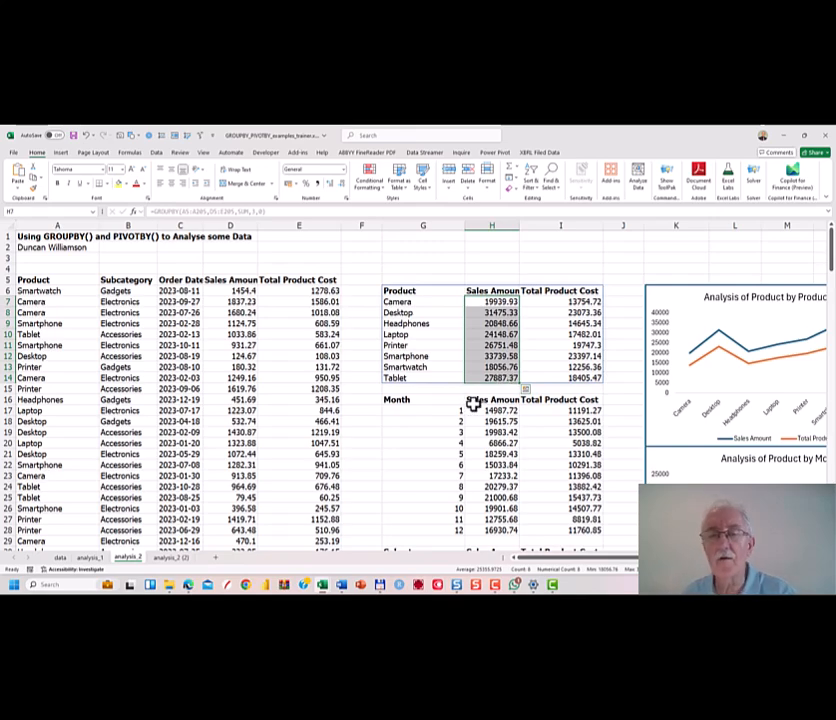
{"action": "scroll", "coordinate": [473, 402], "scroll_direction": "down", "scroll_amount": 5}
{"action": "left_click_drag", "start_coordinate": [483, 398], "coordinate": [483, 422]}
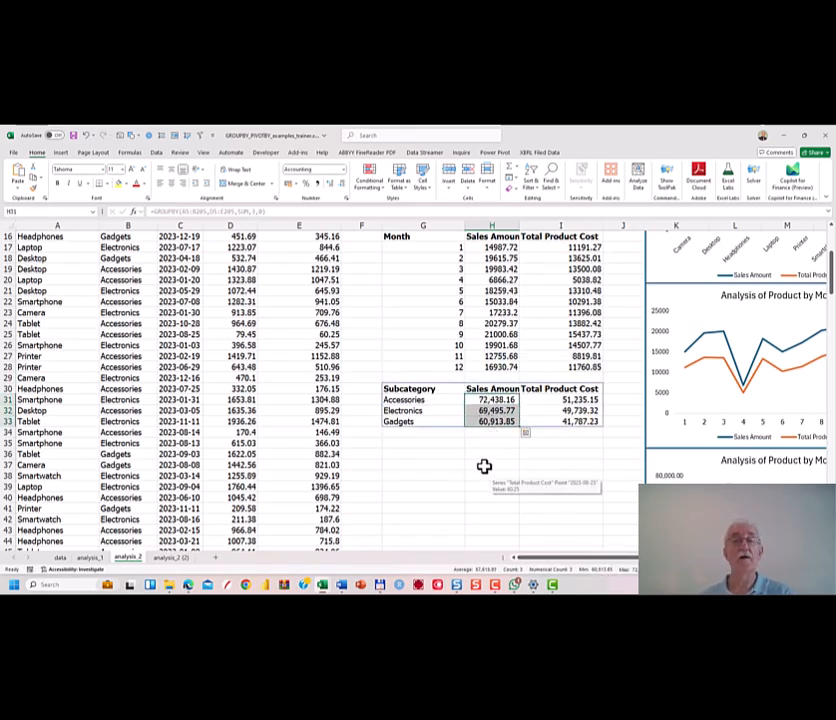
{"action": "scroll", "coordinate": [491, 470], "scroll_direction": "up", "scroll_amount": 5}
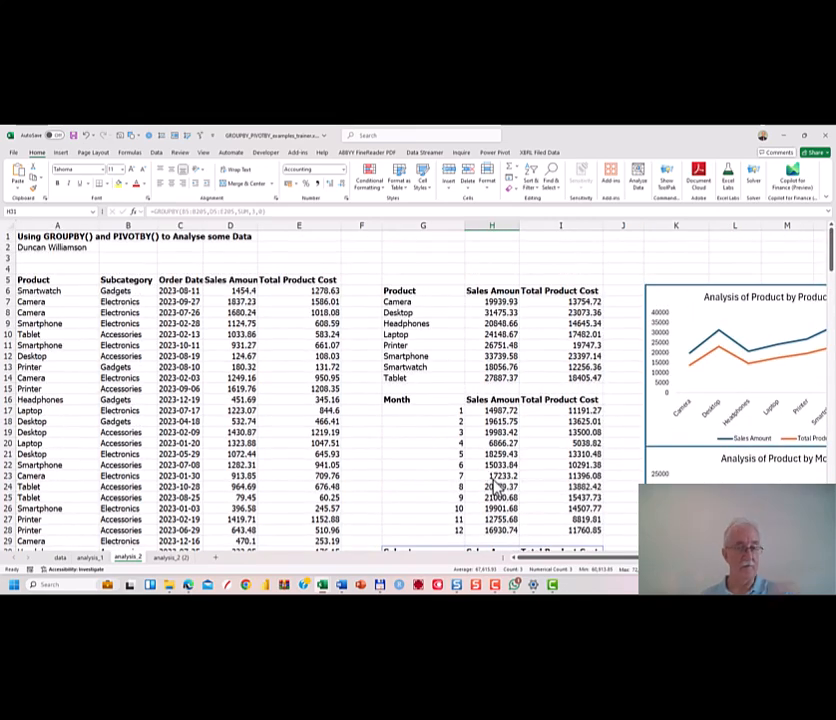
{"action": "scroll", "coordinate": [500, 475], "scroll_direction": "down", "scroll_amount": 3}
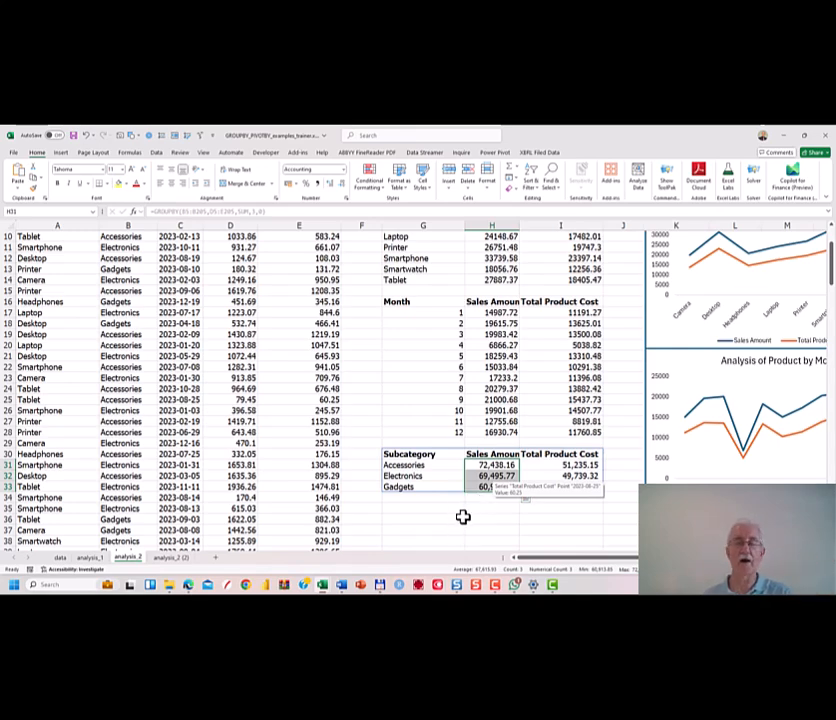
{"action": "scroll", "coordinate": [480, 459], "scroll_direction": "up", "scroll_amount": 3}
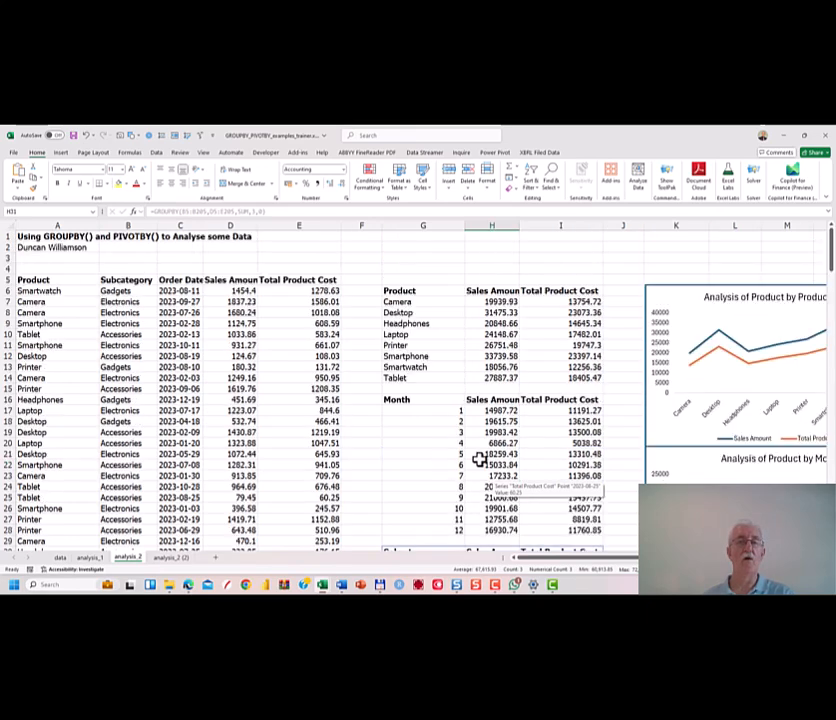
- Review the product GROUPBY formula in G6 and the month GROUPBY formula in G16 with its IFERROR and MONTH row field
{"action": "double_click", "coordinate": [414, 291]}
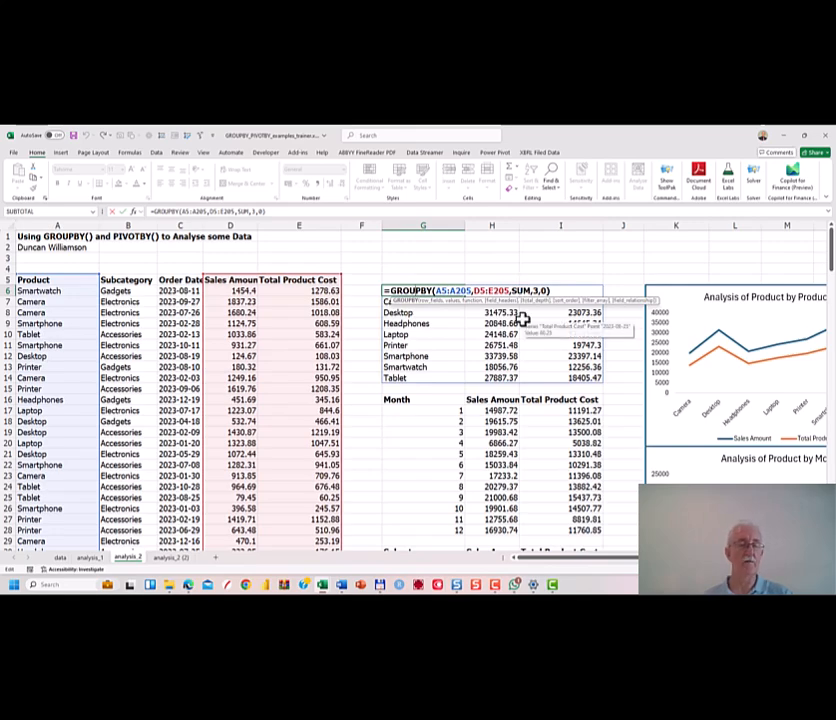
{"action": "key", "text": "Escape"}
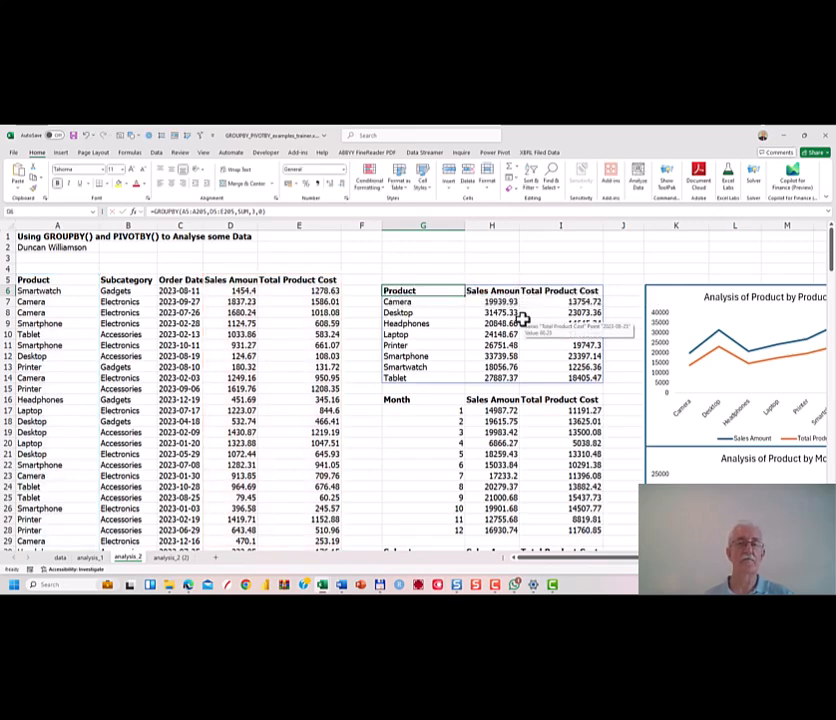
{"action": "left_click", "coordinate": [439, 399]}
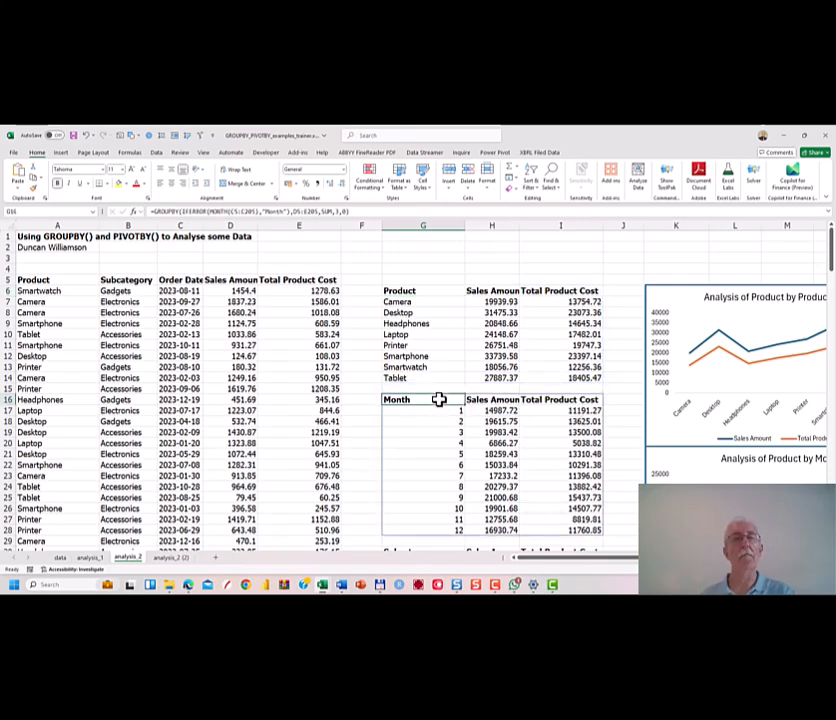
{"action": "double_click", "coordinate": [412, 398]}
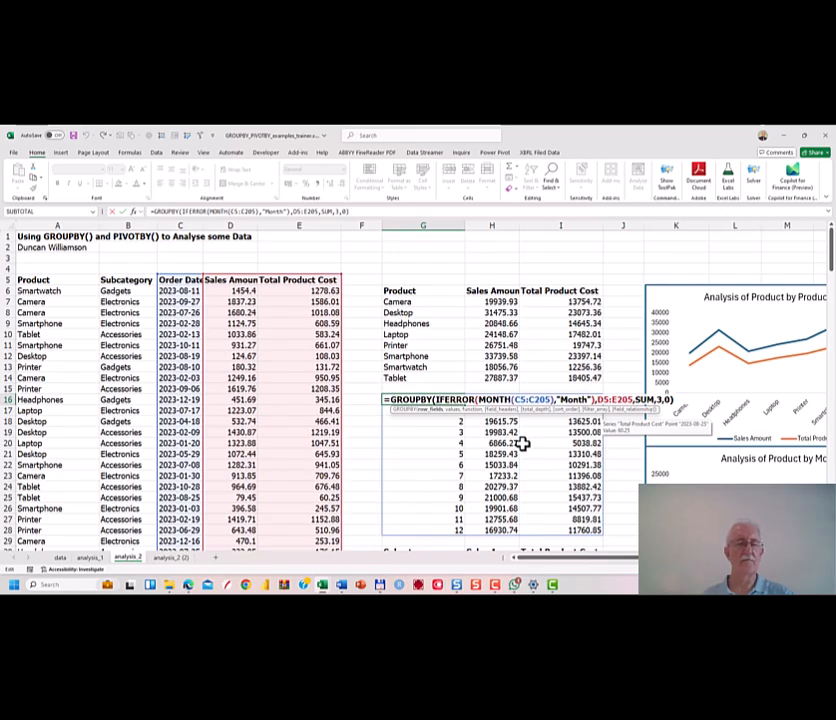
{"action": "key", "text": "Return"}
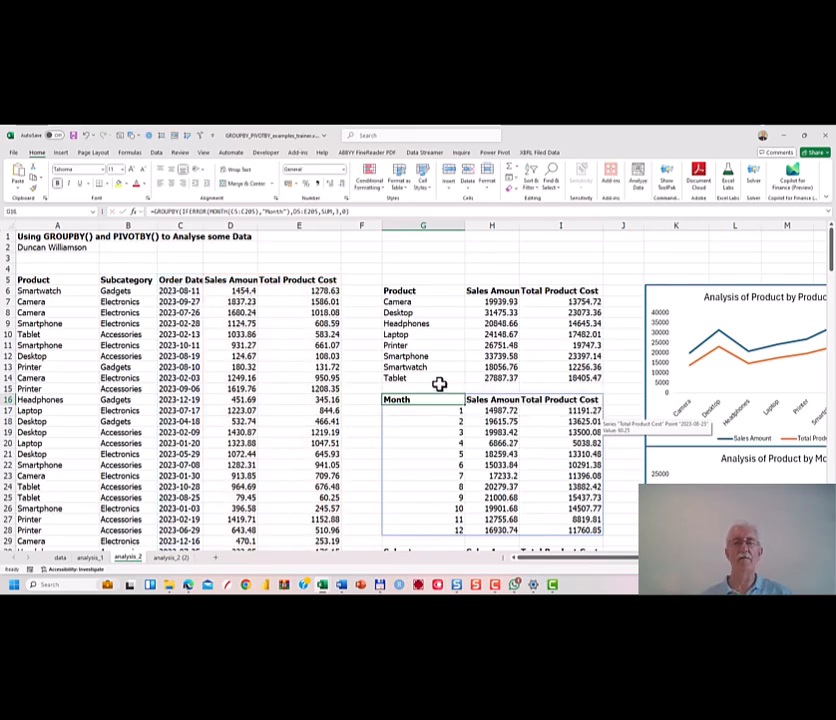
- Set the row fields of the GROUPBY formula in G30 to A5:B205 to group by both product and subcategory
{"action": "scroll", "coordinate": [449, 412], "scroll_direction": "down", "scroll_amount": 3}
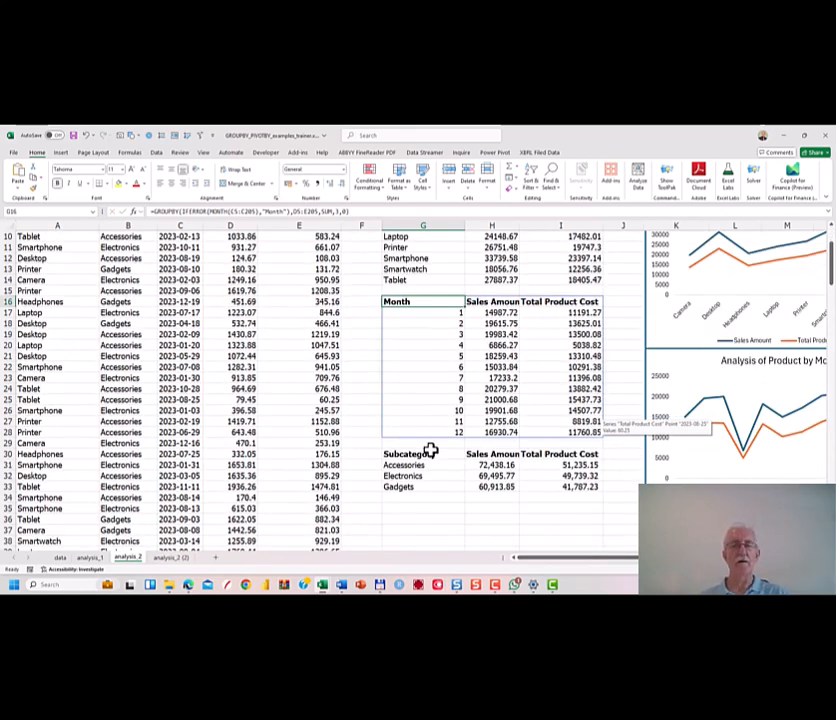
{"action": "scroll", "coordinate": [406, 474], "scroll_direction": "up", "scroll_amount": 3}
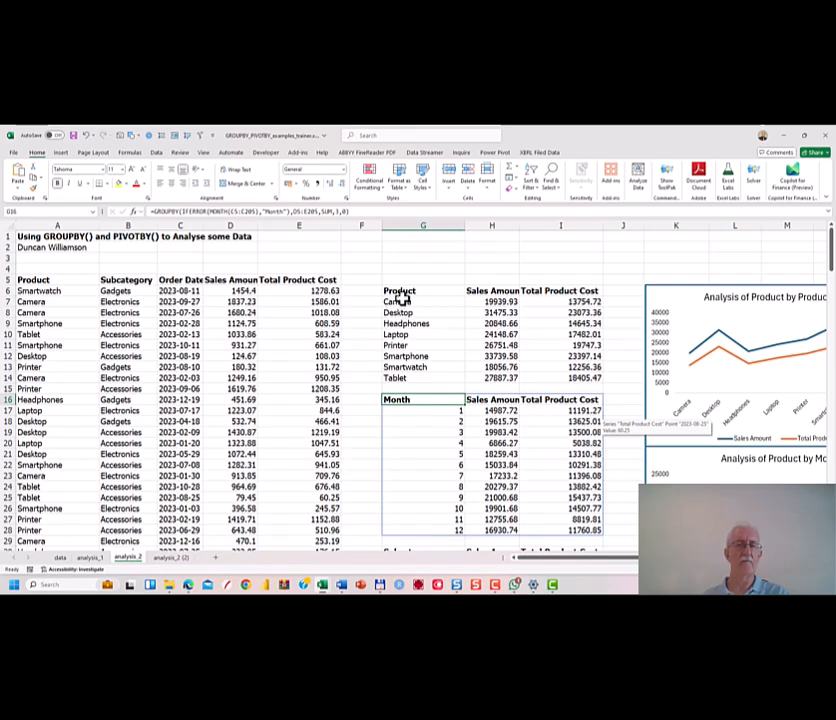
{"action": "scroll", "coordinate": [443, 345], "scroll_direction": "down", "scroll_amount": 6}
{"action": "double_click", "coordinate": [440, 356]}
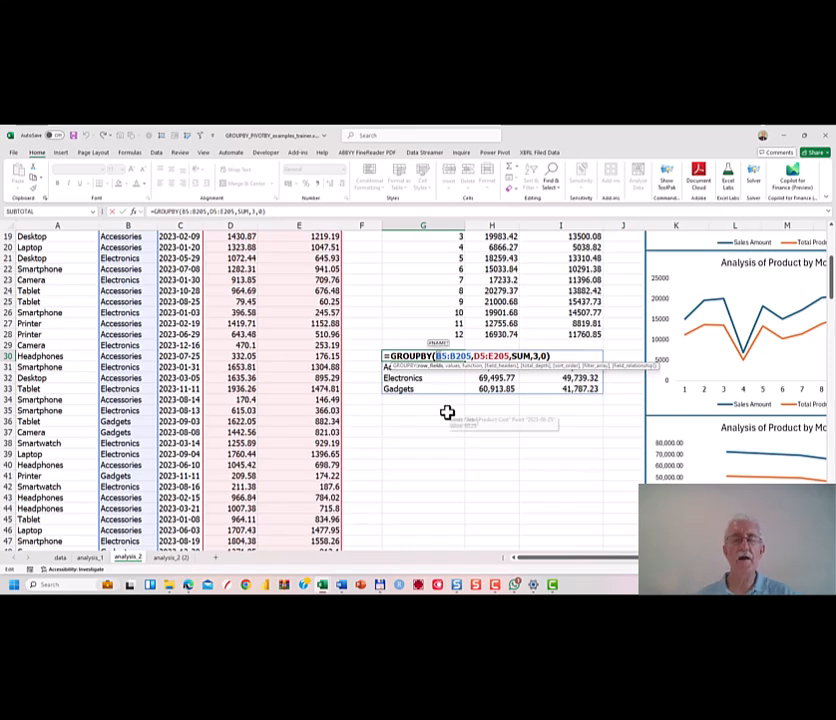
{"action": "type", "text": "A5"}
{"action": "key", "text": "Return"}
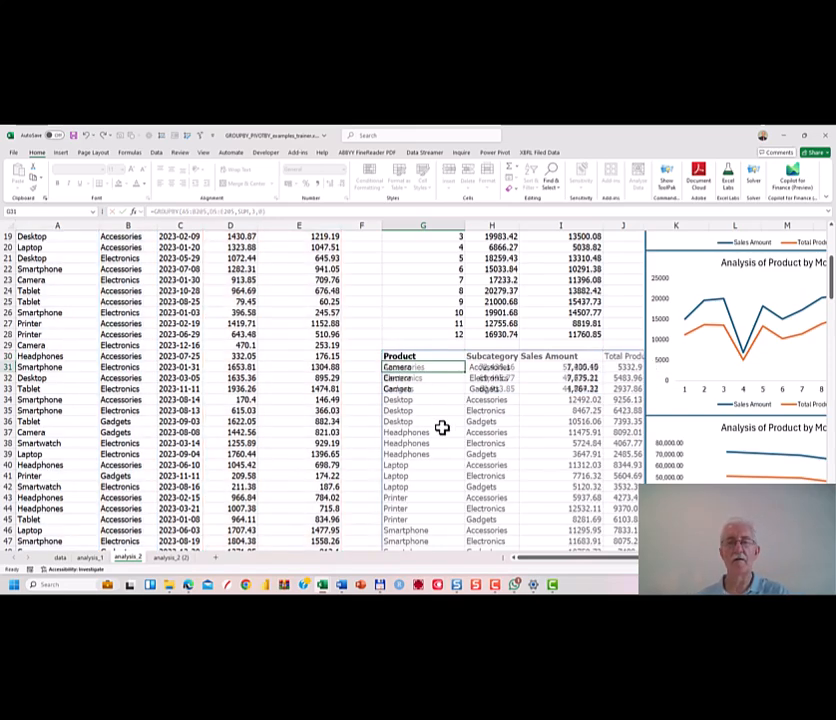
{"action": "scroll", "coordinate": [463, 430], "scroll_direction": "down", "scroll_amount": 4}
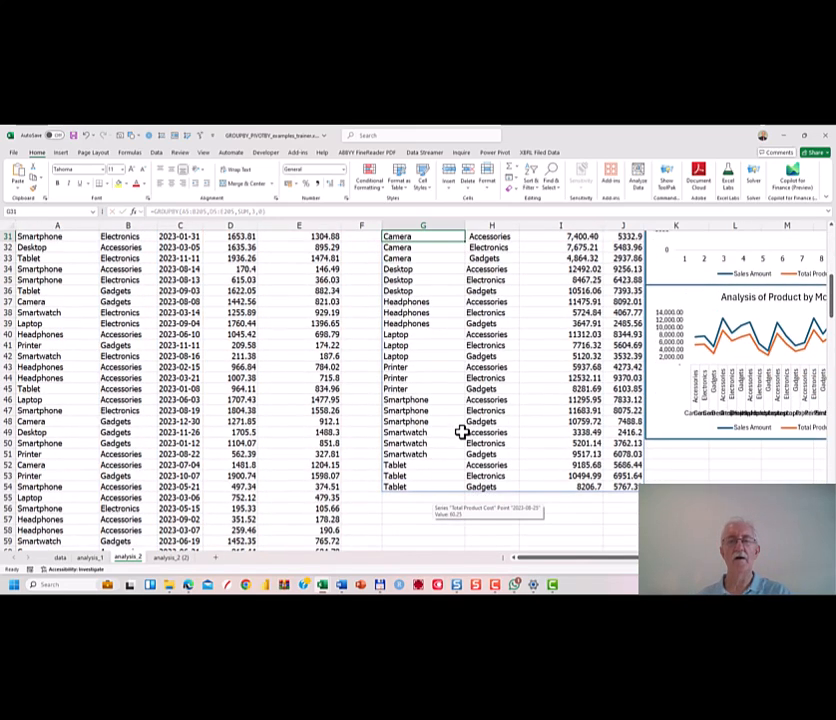
- Undo the last row fields change in the GROUPBY formula in G30
{"action": "scroll", "coordinate": [463, 432], "scroll_direction": "up", "scroll_amount": 2}
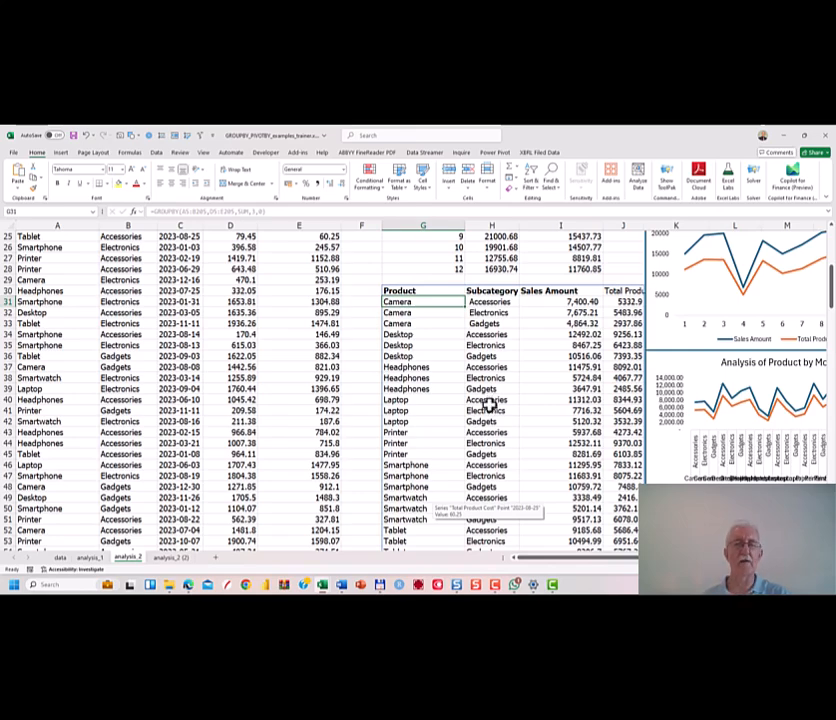
{"action": "key", "text": "ctrl+z"}
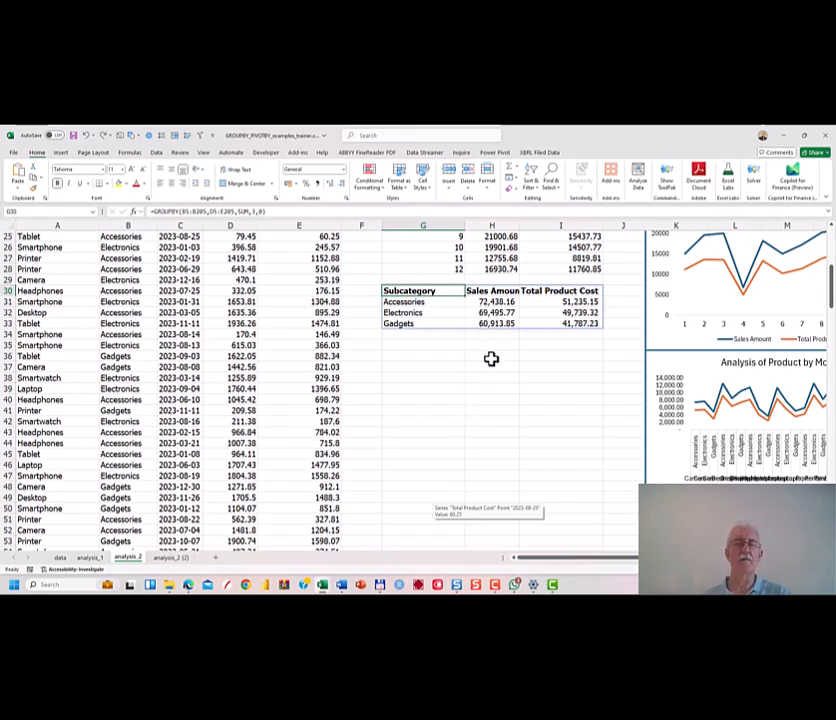
- Review the product group chart beside its summary table and compare it with the unsummarised charts on the analysis_1 sheet
{"action": "scroll", "coordinate": [532, 377], "scroll_direction": "up", "scroll_amount": 4}
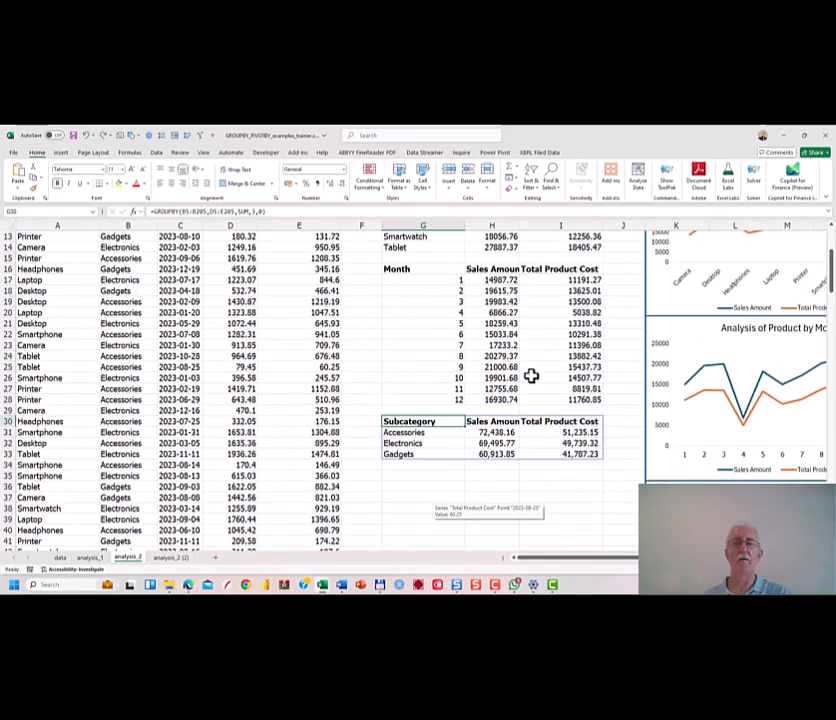
{"action": "scroll", "coordinate": [532, 375], "scroll_direction": "up", "scroll_amount": 2}
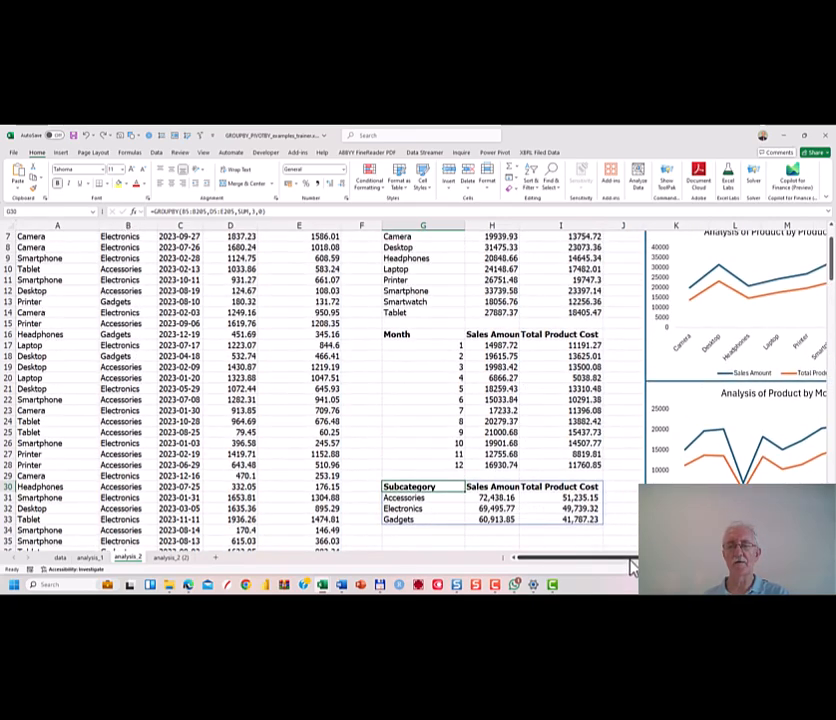
{"action": "scroll", "coordinate": [630, 566], "scroll_direction": "right", "scroll_amount": 3}
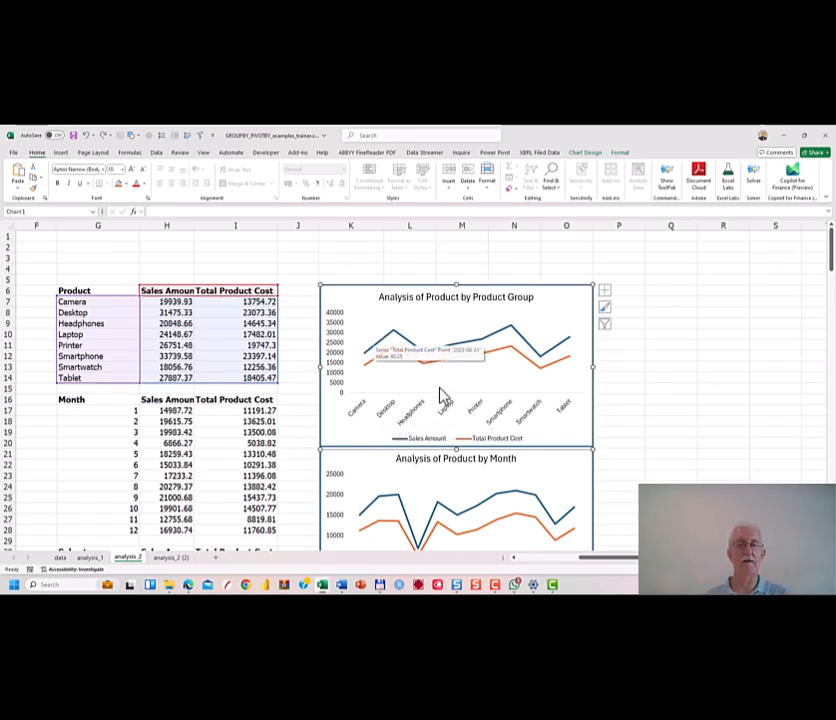
{"action": "left_click", "coordinate": [635, 409]}
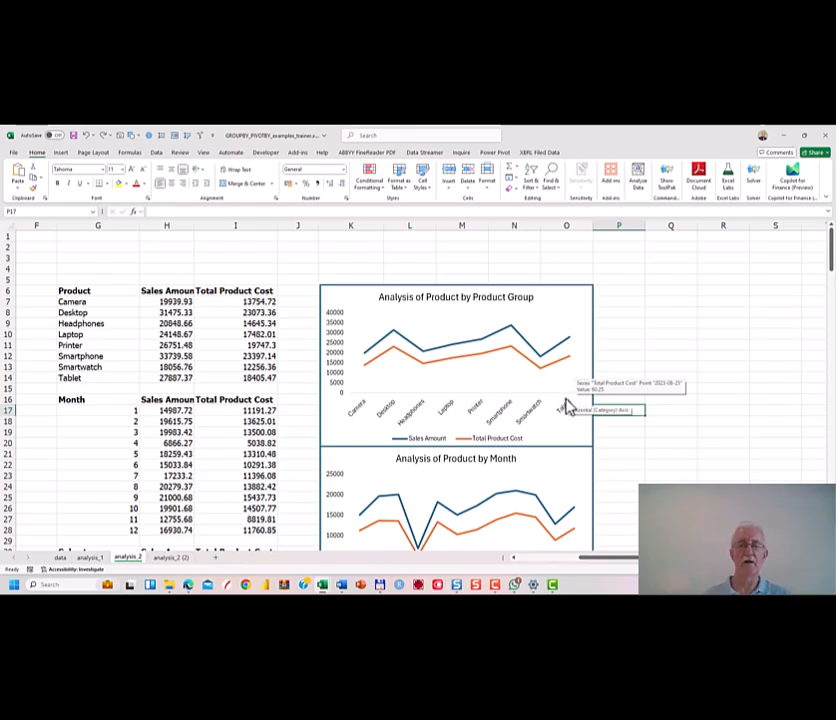
{"action": "key", "text": "ctrl+Page_Up"}
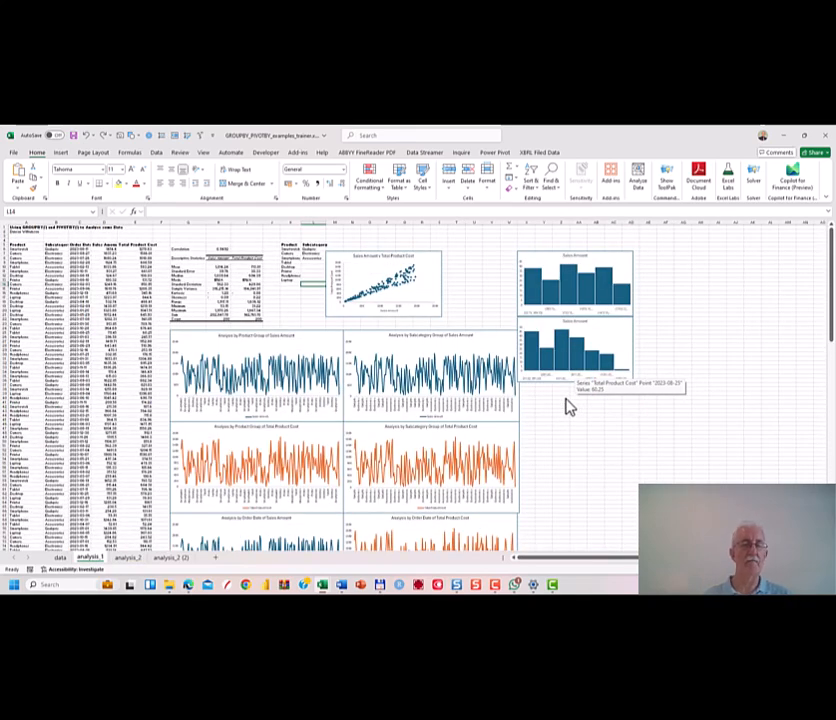
{"action": "key", "text": "ctrl+Page_Down"}
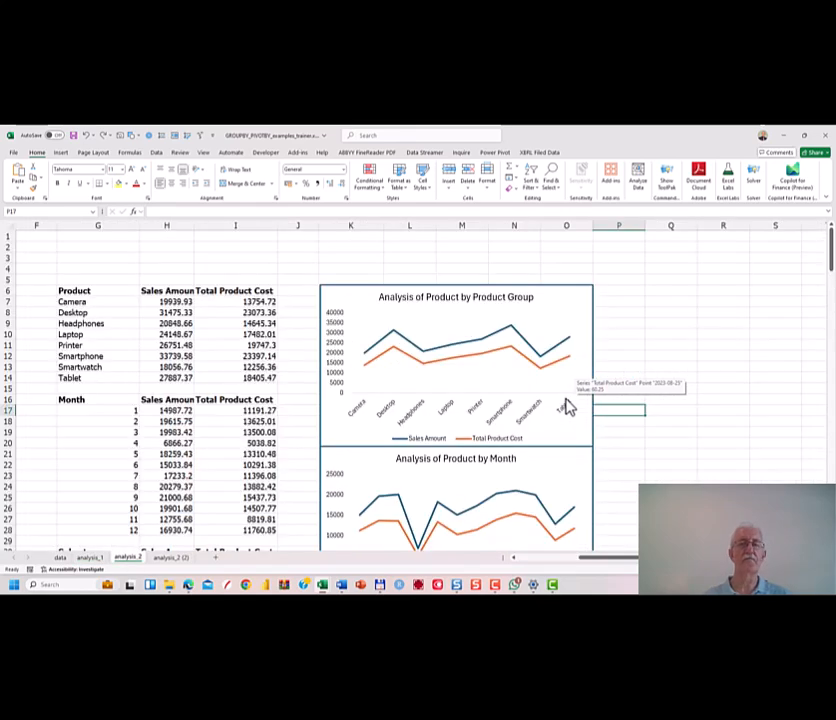
- Change the title of the chart below the monthly chart to Analysis by Subcategory
{"action": "scroll", "coordinate": [628, 415], "scroll_direction": "down", "scroll_amount": 2}
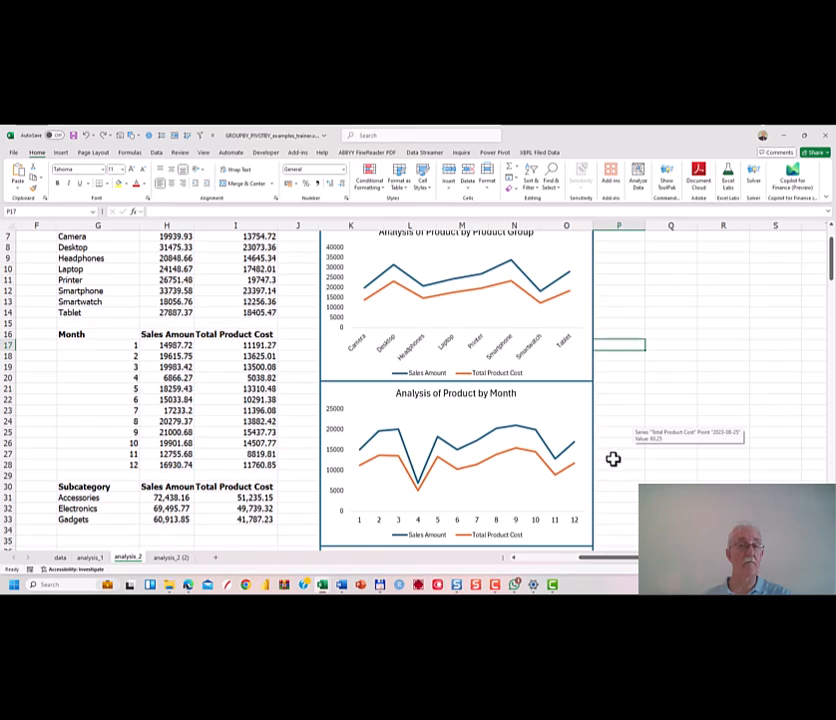
{"action": "scroll", "coordinate": [613, 459], "scroll_direction": "down", "scroll_amount": 1}
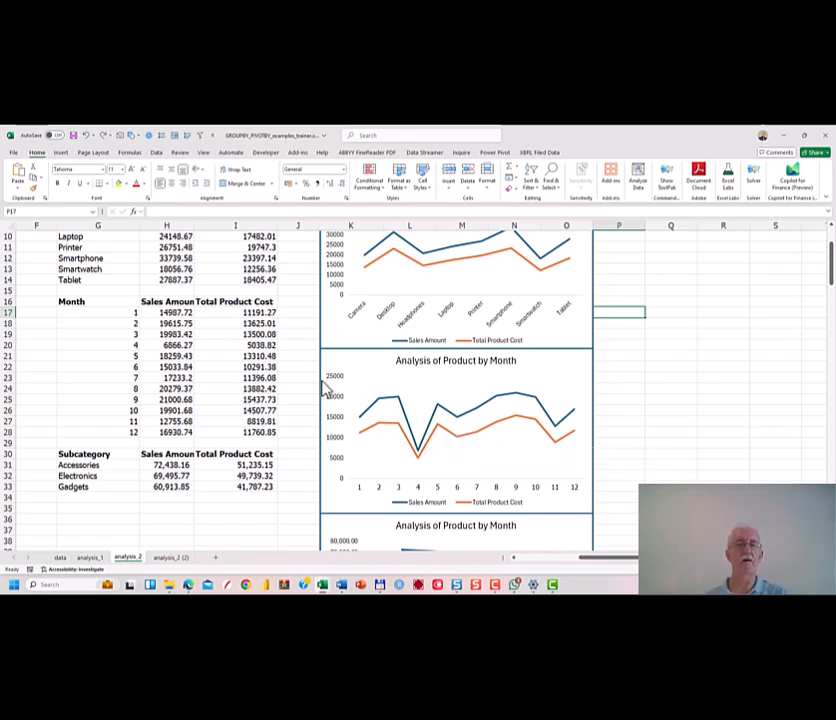
{"action": "scroll", "coordinate": [267, 369], "scroll_direction": "down", "scroll_amount": 3}
{"action": "left_click", "coordinate": [522, 480]}
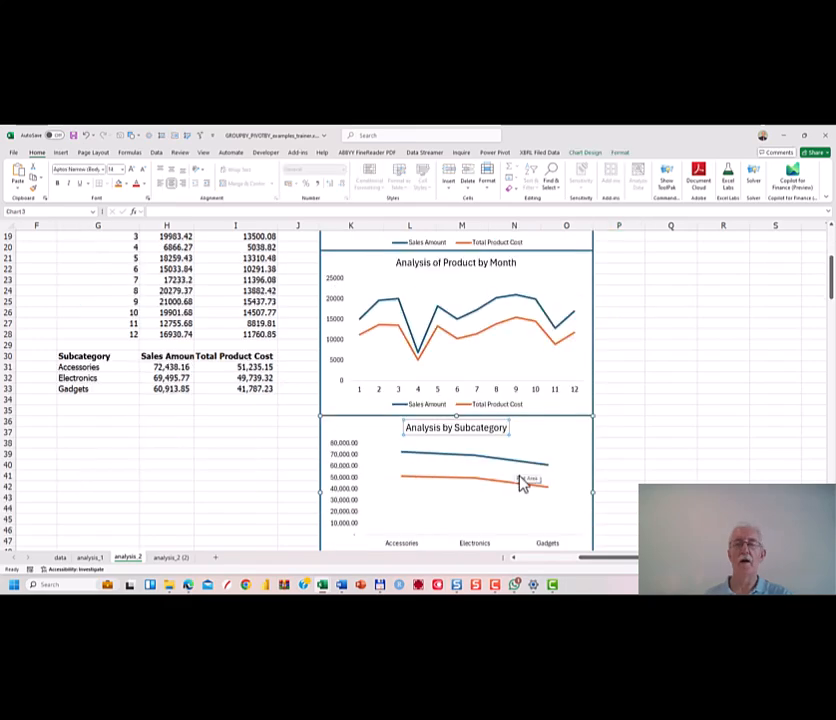
{"action": "left_click", "coordinate": [611, 423]}
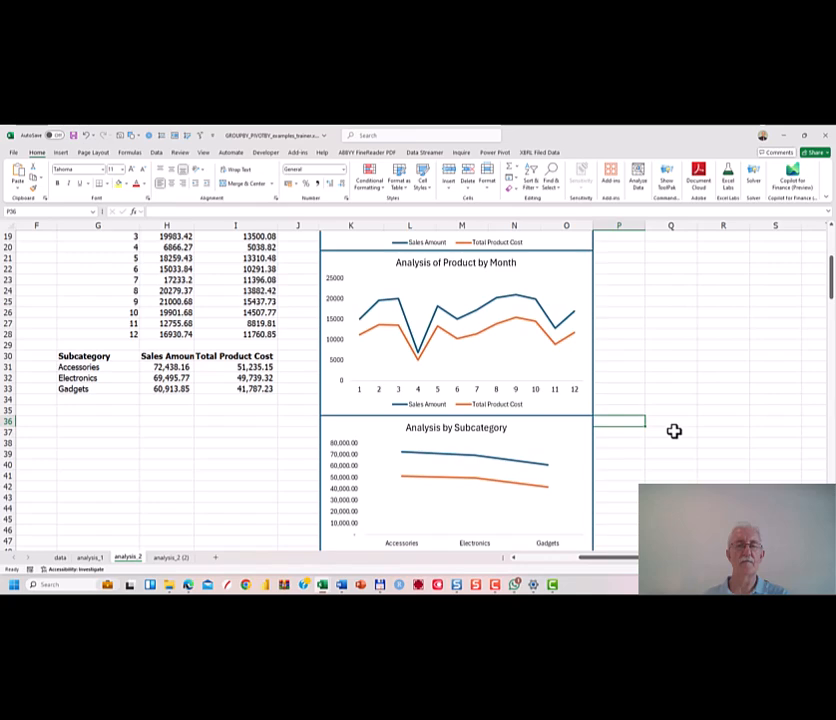
- Compare the subcategory chart with the month and product group charts above it
{"action": "scroll", "coordinate": [674, 431], "scroll_direction": "down", "scroll_amount": 2}
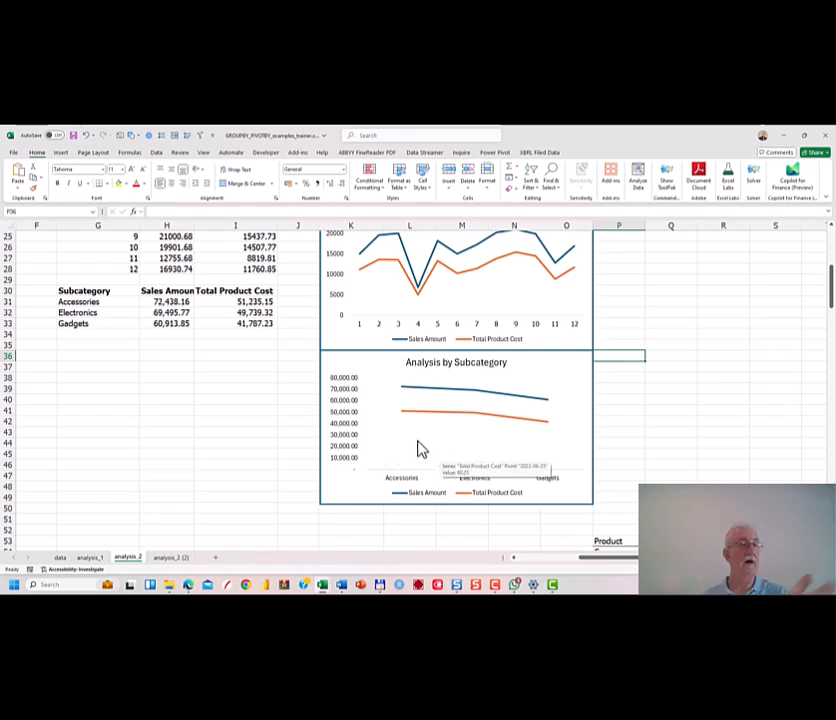
{"action": "scroll", "coordinate": [415, 452], "scroll_direction": "up", "scroll_amount": 3}
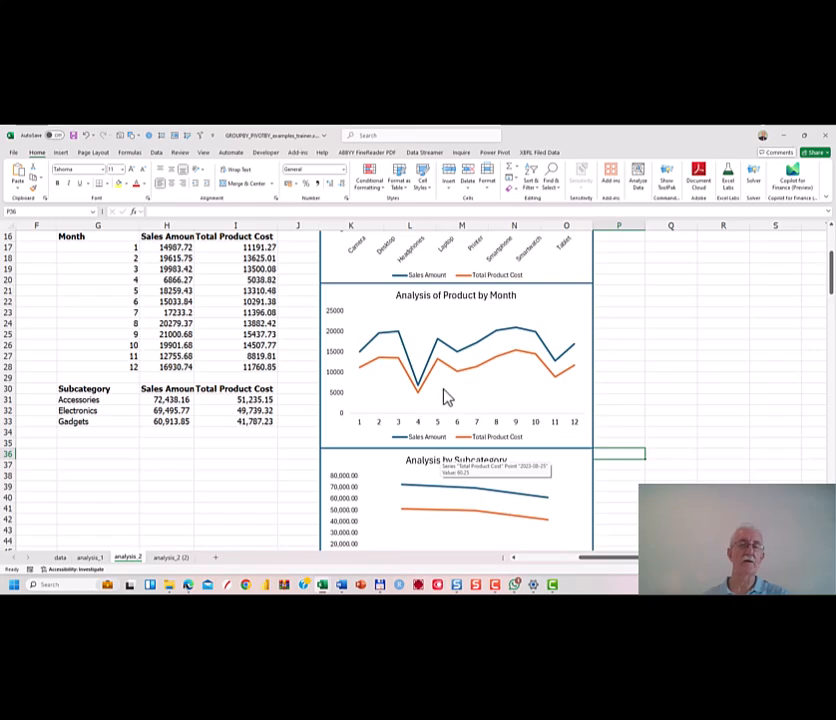
{"action": "scroll", "coordinate": [446, 398], "scroll_direction": "up", "scroll_amount": 3}
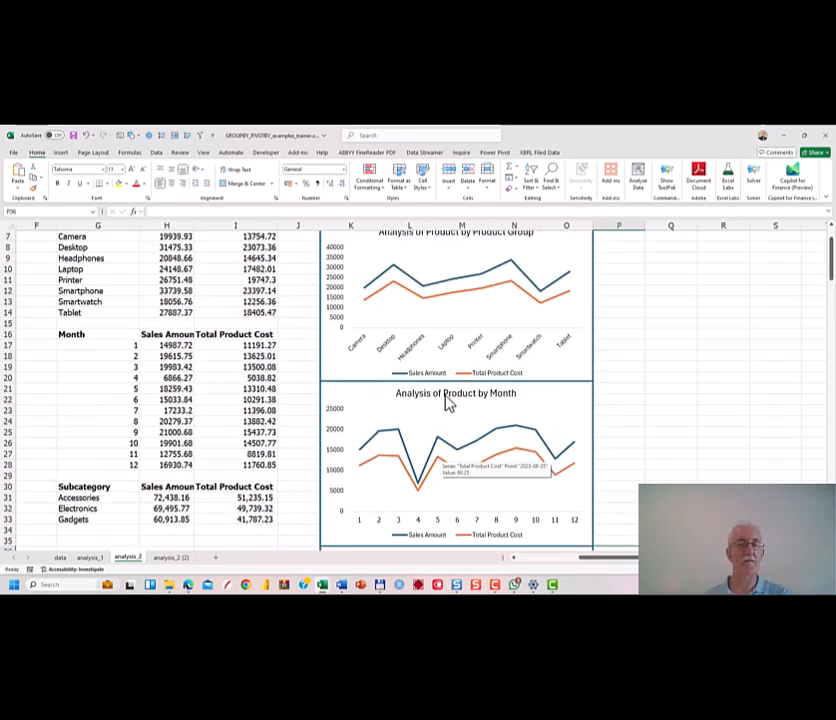
- Review the PIVOTBY formula in P51, examining its product row fields, month column fields, Sales Amount values and SUM function
{"action": "scroll", "coordinate": [448, 400], "scroll_direction": "down", "scroll_amount": 13}
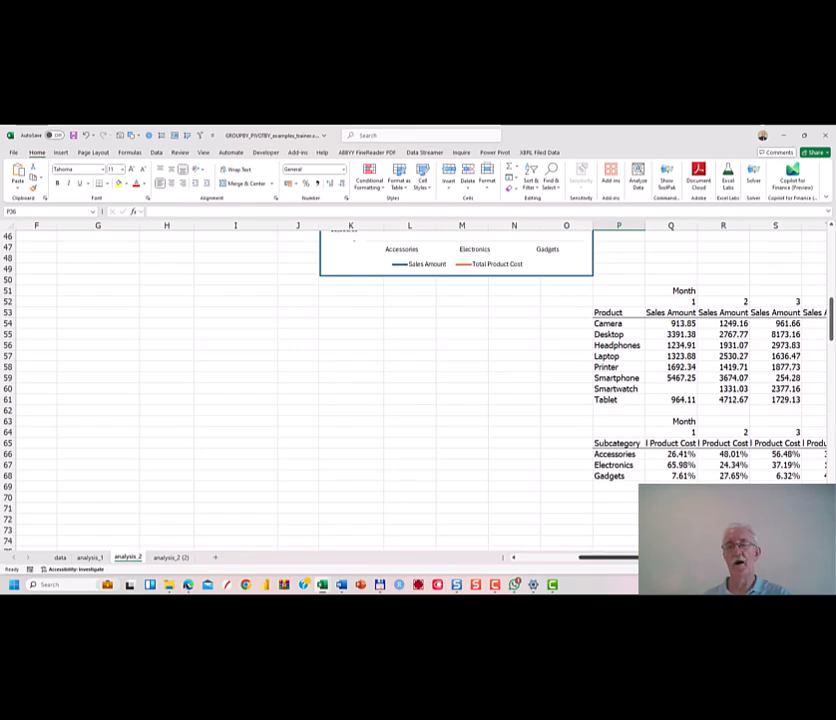
{"action": "scroll", "coordinate": [418, 380], "scroll_direction": "right", "scroll_amount": 6}
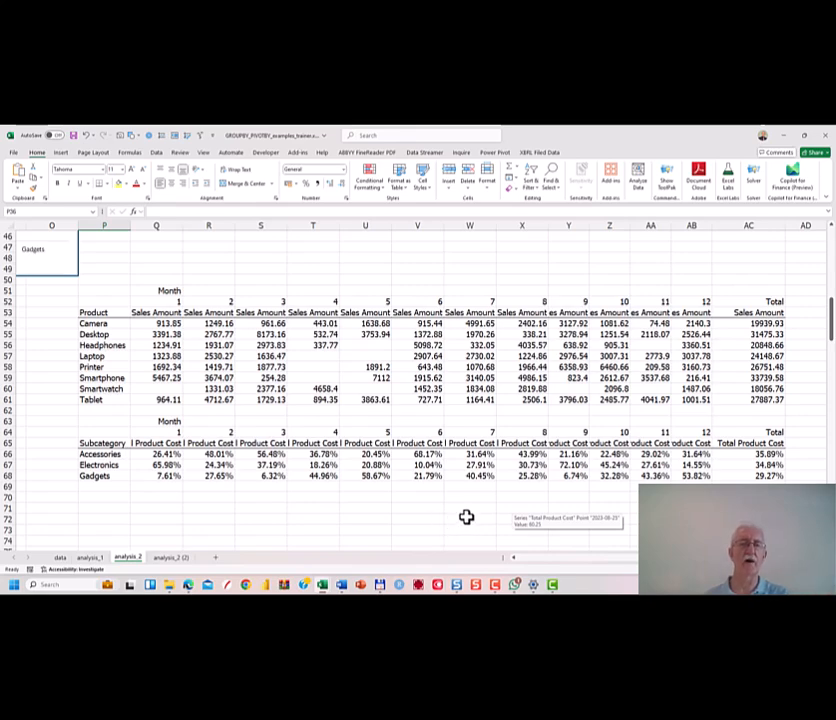
{"action": "double_click", "coordinate": [106, 292]}
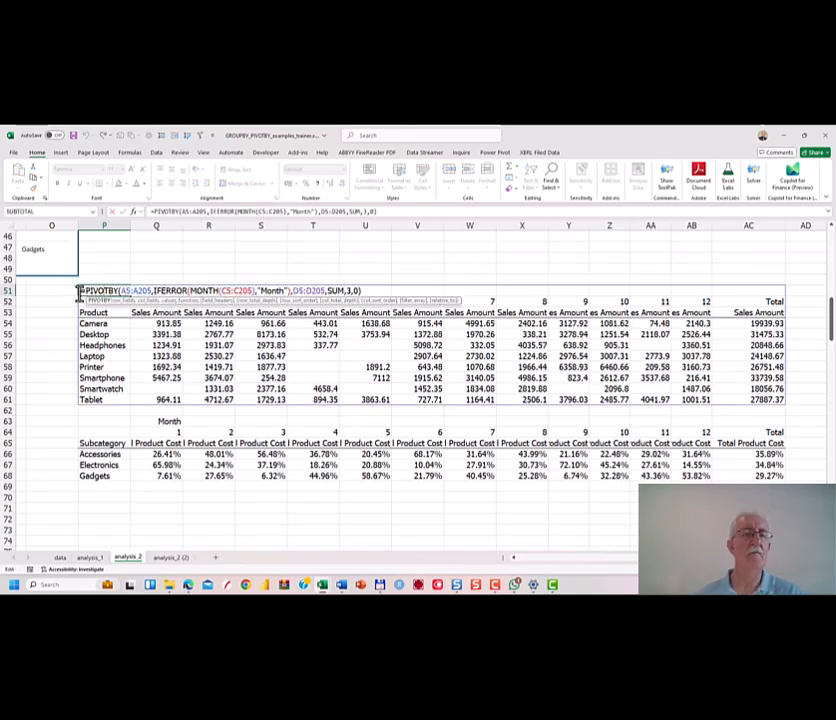
{"action": "left_click", "coordinate": [82, 291]}
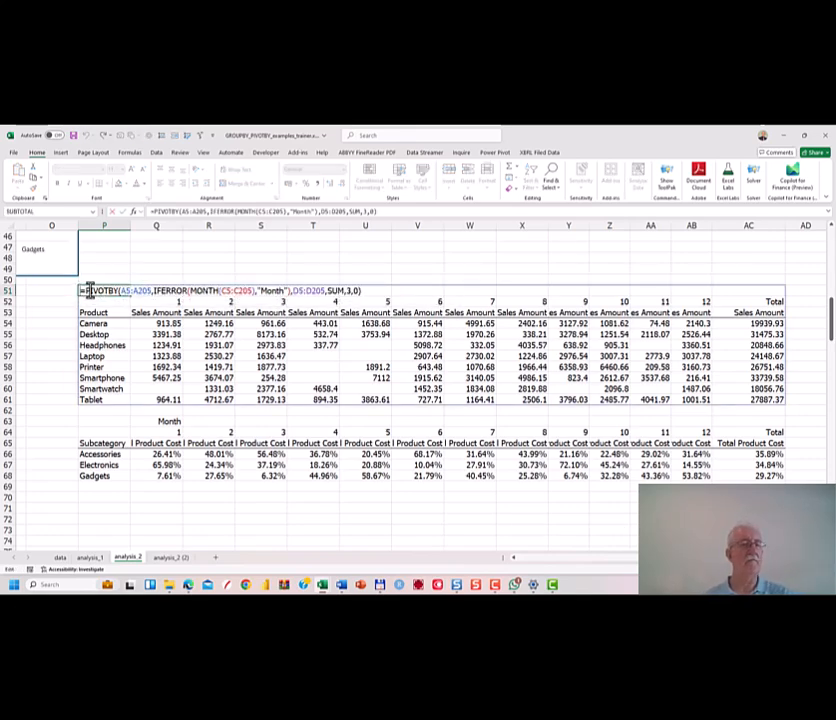
{"action": "left_click", "coordinate": [136, 291]}
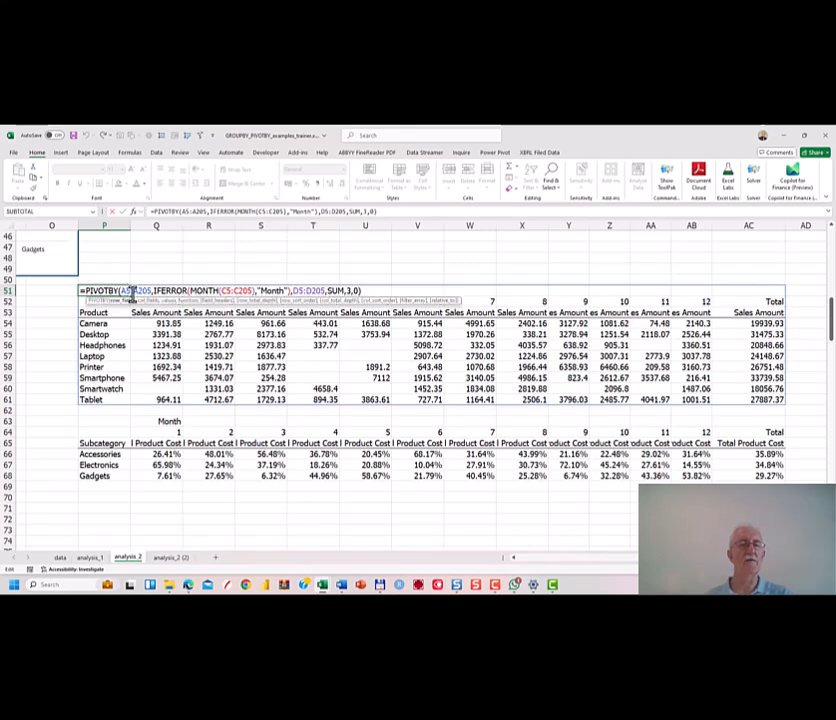
{"action": "left_click_drag", "start_coordinate": [121, 291], "coordinate": [150, 291]}
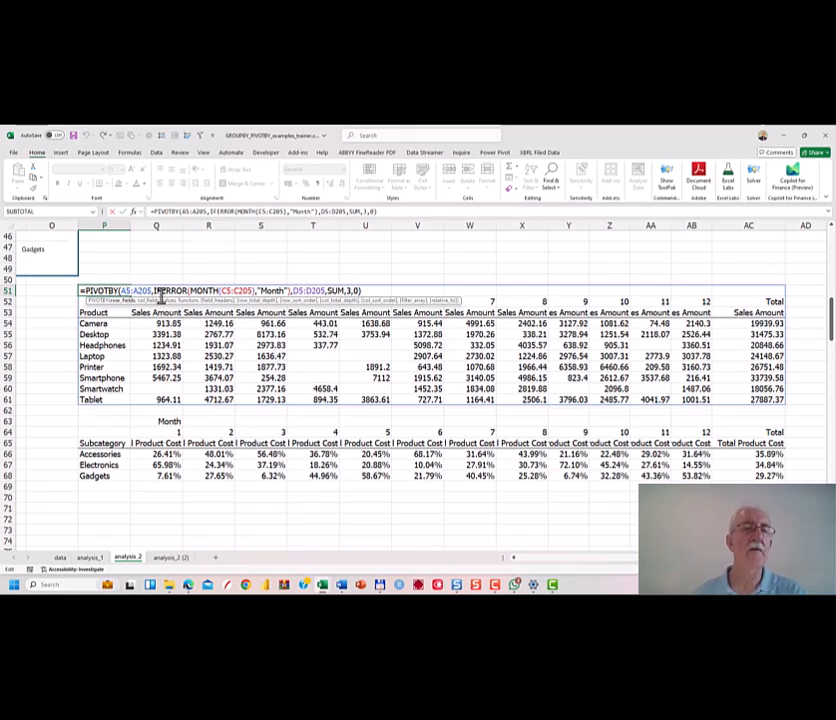
{"action": "left_click_drag", "start_coordinate": [228, 290], "coordinate": [250, 290]}
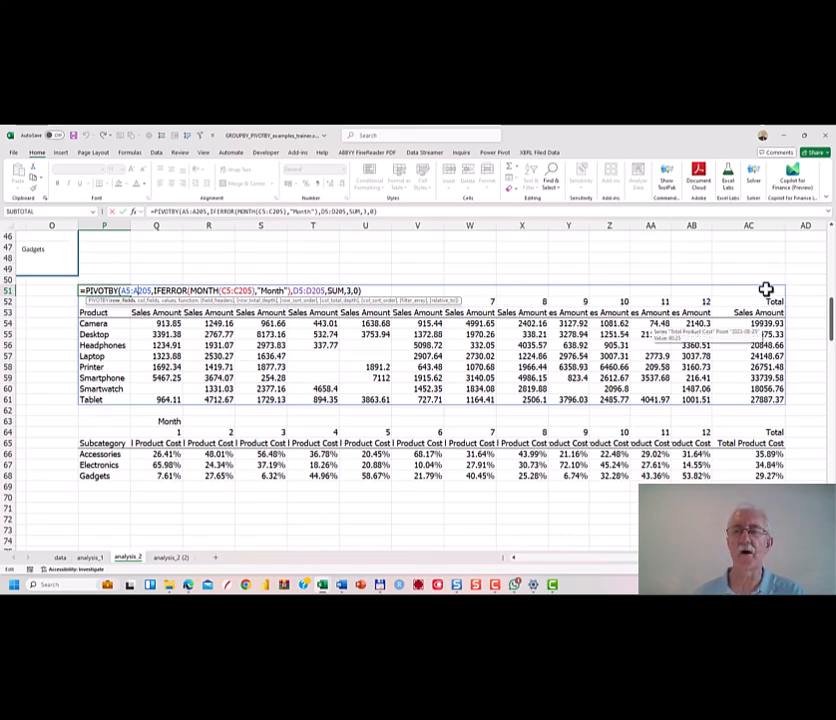
{"action": "left_click", "coordinate": [297, 290]}
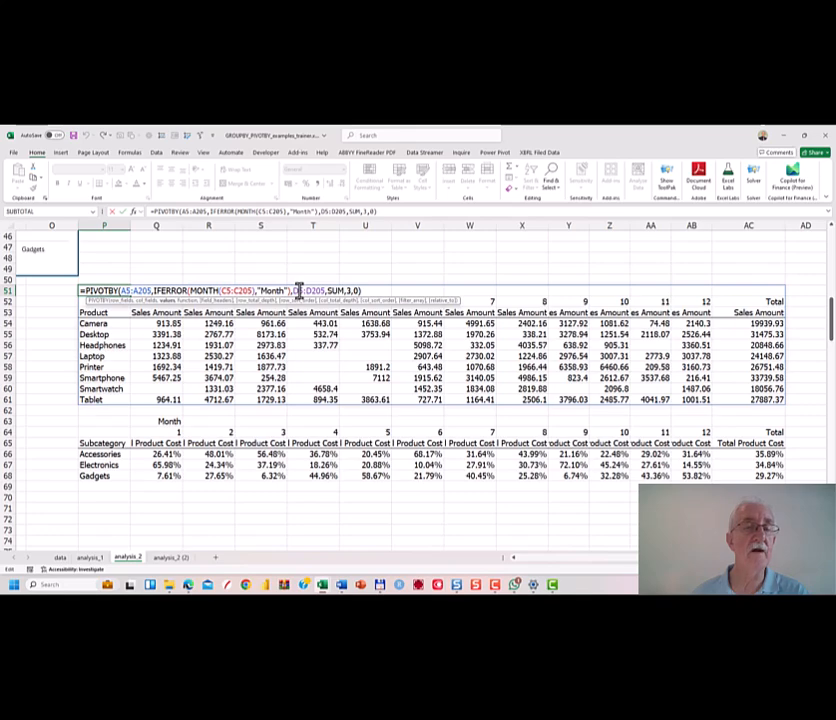
{"action": "left_click", "coordinate": [350, 290]}
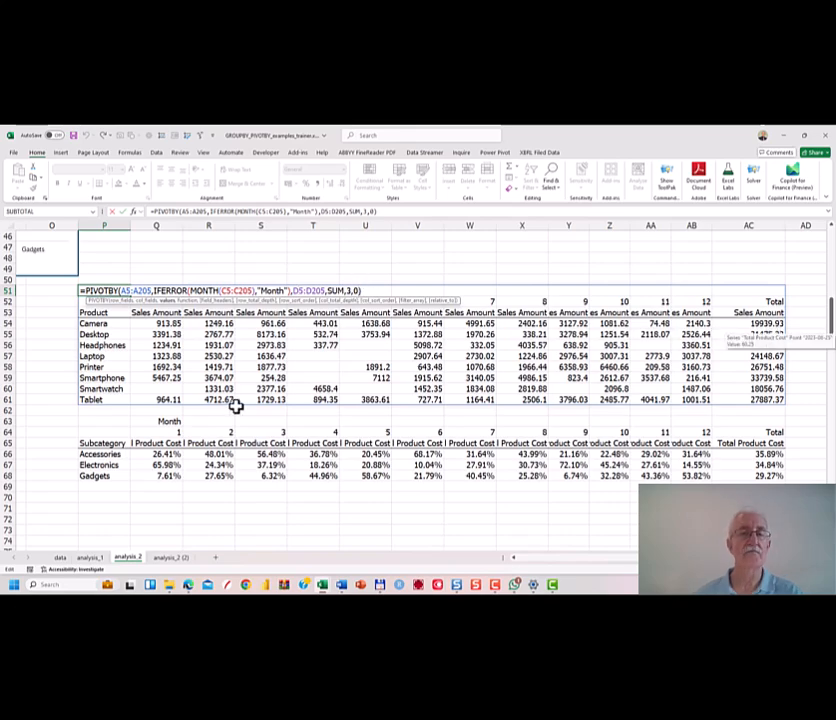
{"action": "key", "text": "Return"}
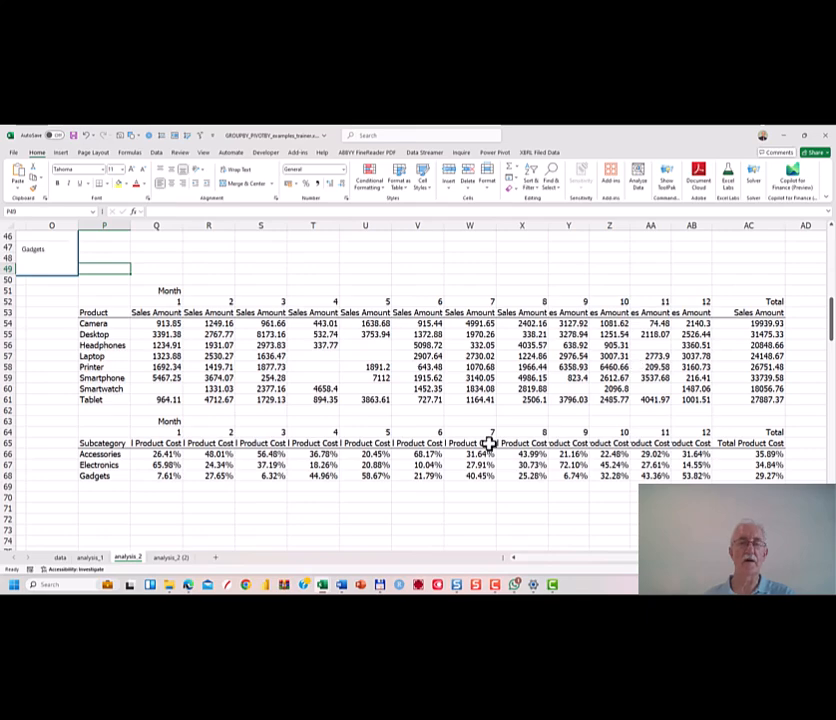
- Replace PERCENTOF with SUM as the function argument of the subcategory PIVOTBY formula in P63
{"action": "left_click", "coordinate": [104, 421]}
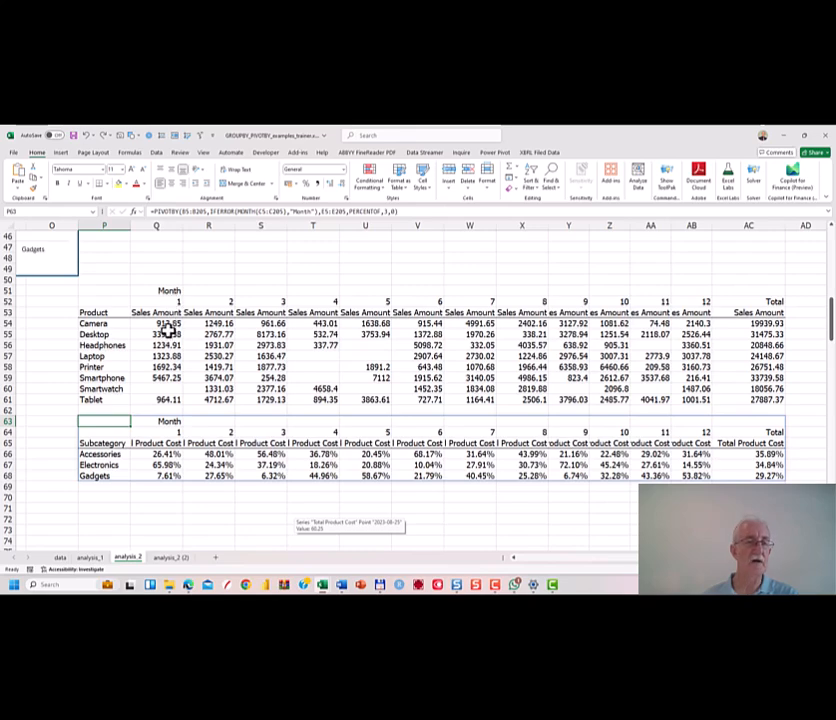
{"action": "double_click", "coordinate": [118, 424]}
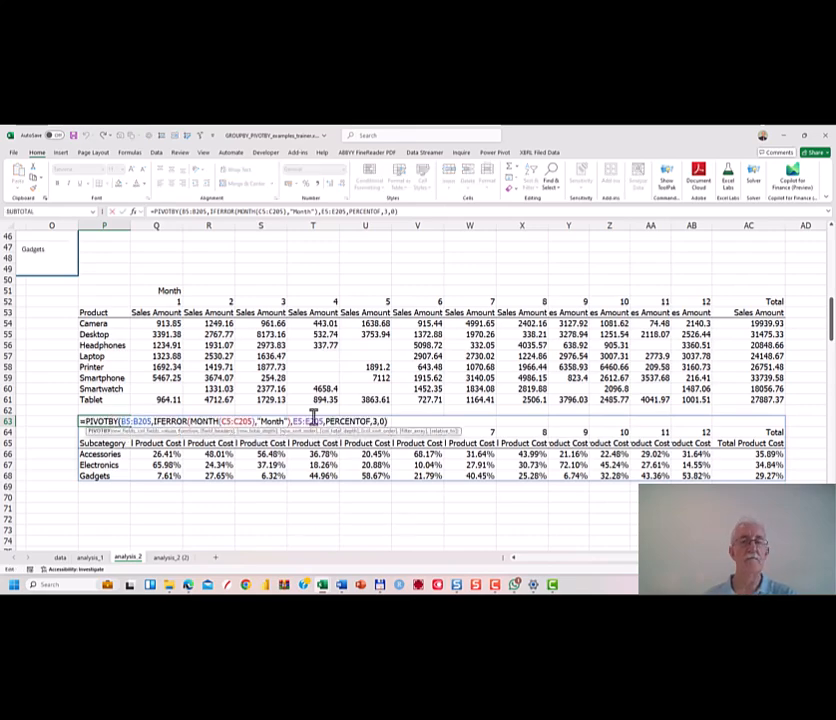
{"action": "left_click_drag", "start_coordinate": [325, 421], "coordinate": [366, 423]}
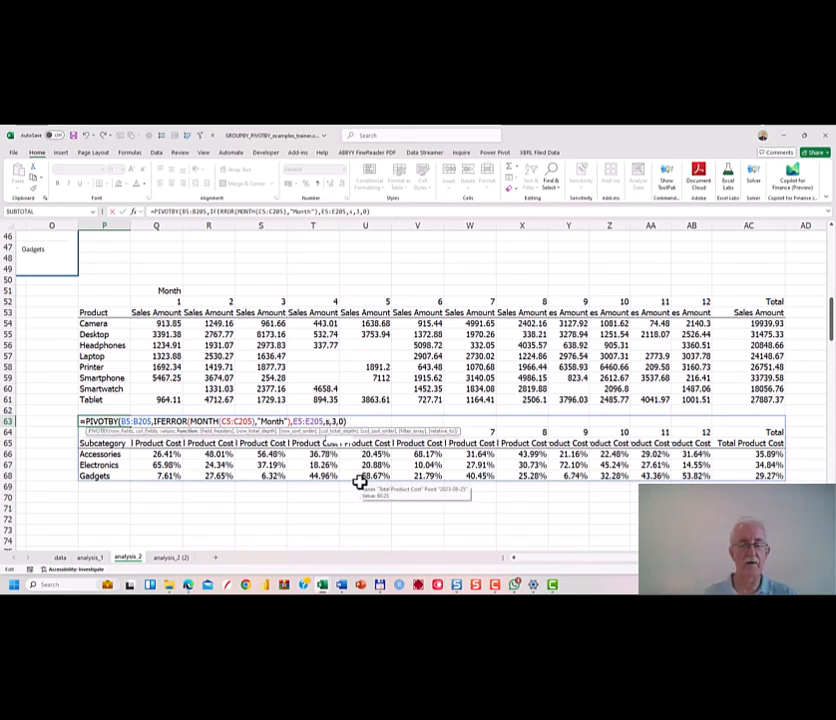
{"action": "type", "text": "sum"}
{"action": "key", "text": "Return"}
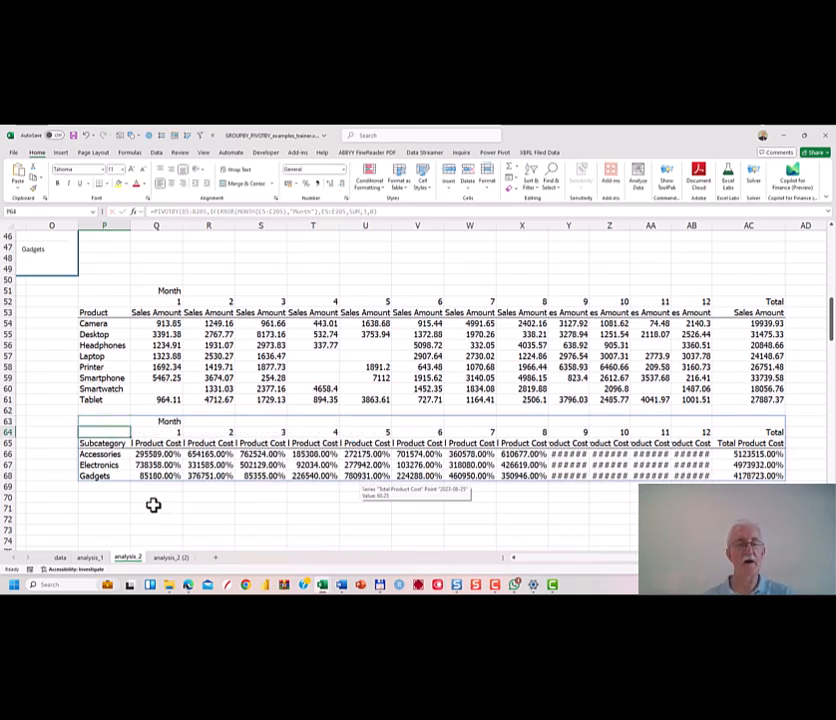
- Apply the comma-style Accounting number format to the subcategory product cost values in Q66:AC68
{"action": "left_click", "coordinate": [176, 455]}
{"action": "left_click_drag", "start_coordinate": [176, 455], "coordinate": [733, 474]}
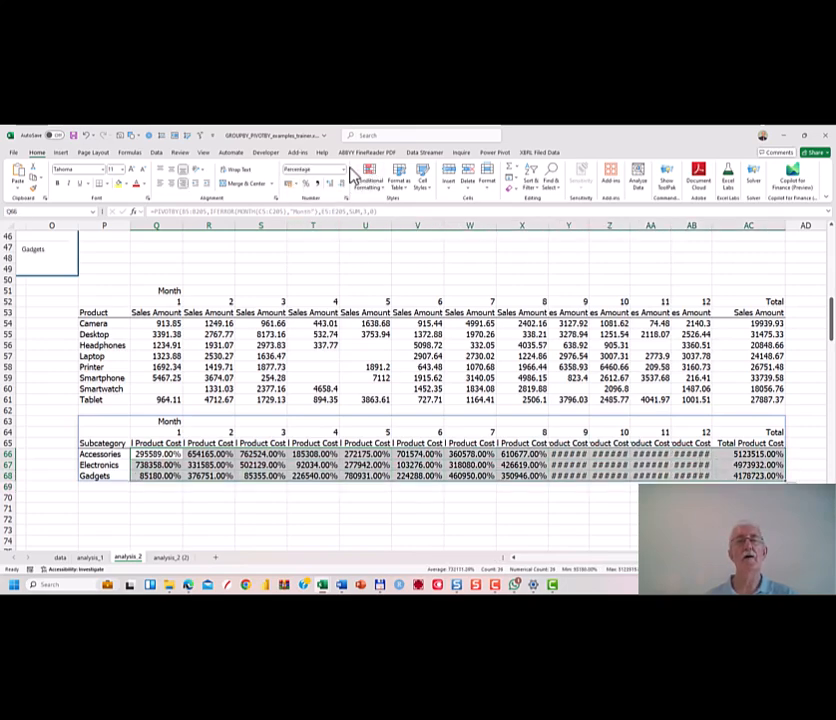
{"action": "left_click", "coordinate": [318, 184]}
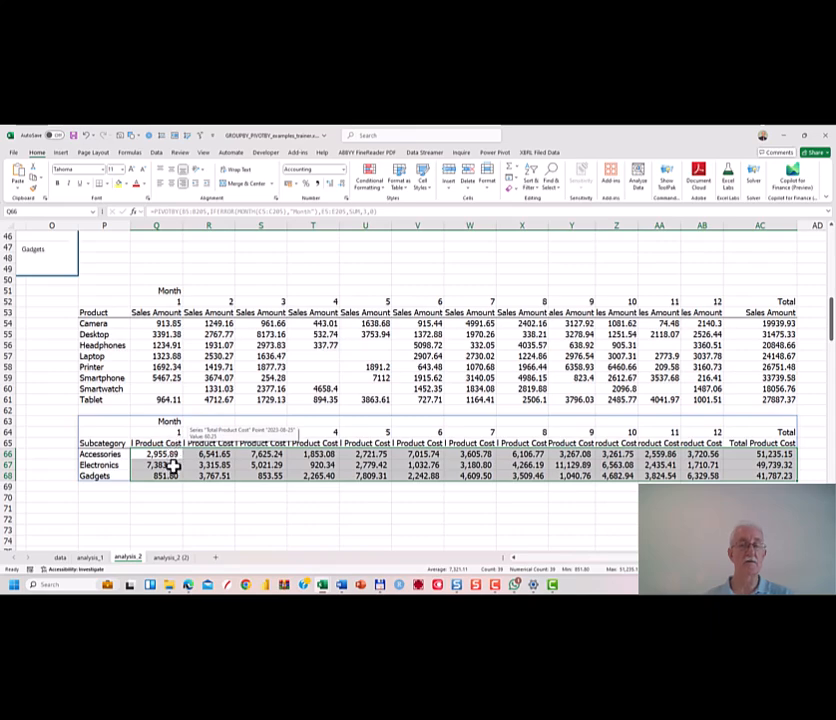
{"action": "left_click", "coordinate": [110, 497]}
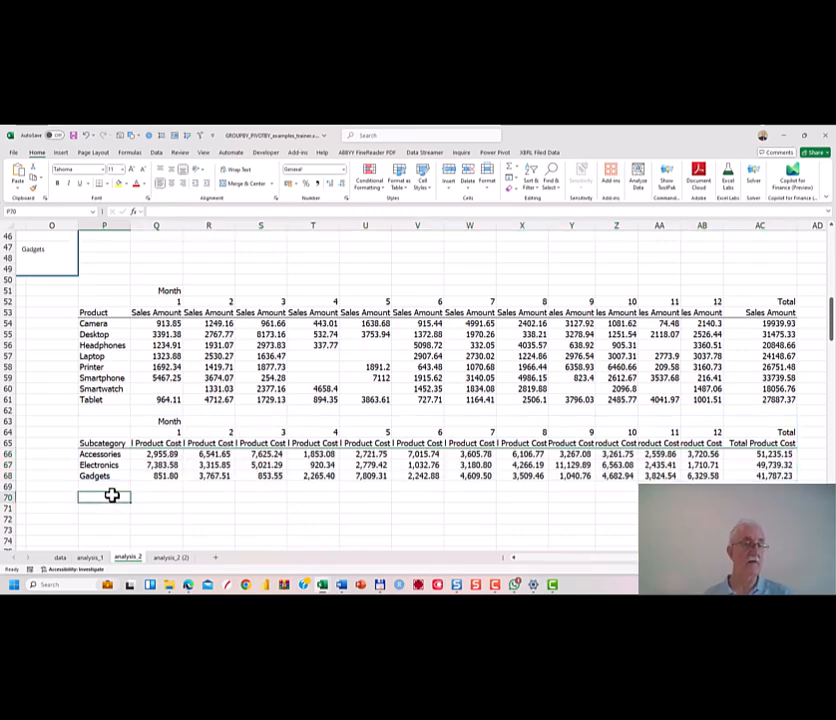